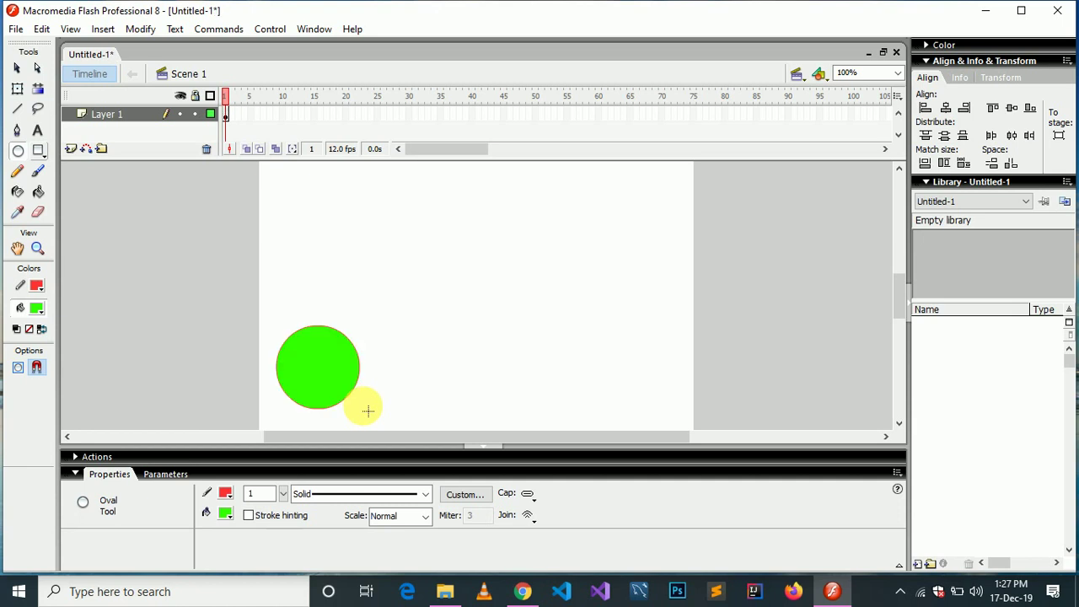
Create a motion tween on Layer 1 from frame 1 to a new keyframe at frame 40 and play it.
right_click(224, 114)
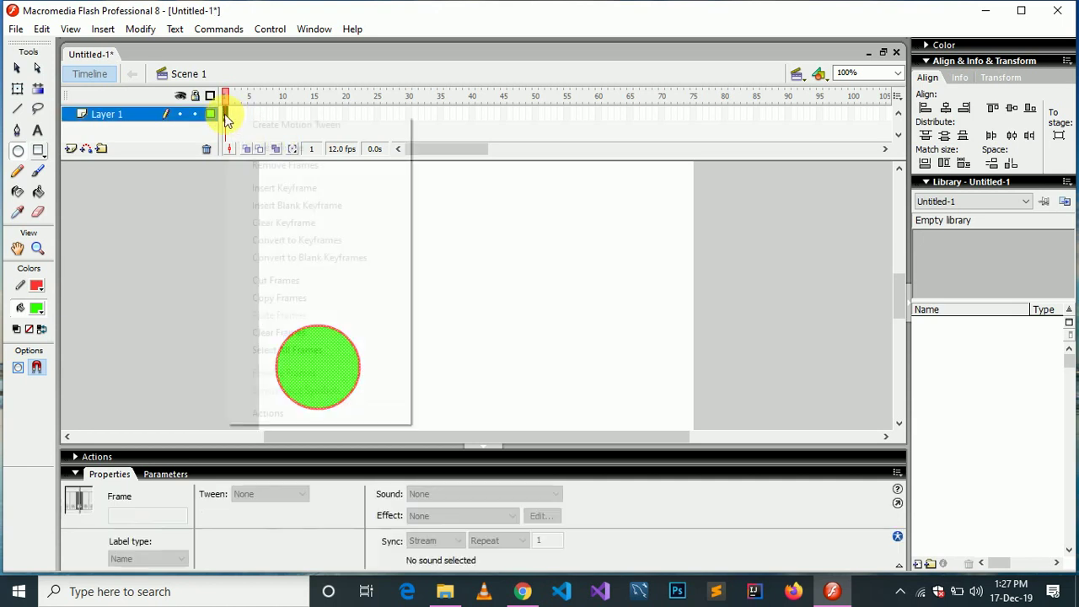
left_click(283, 126)
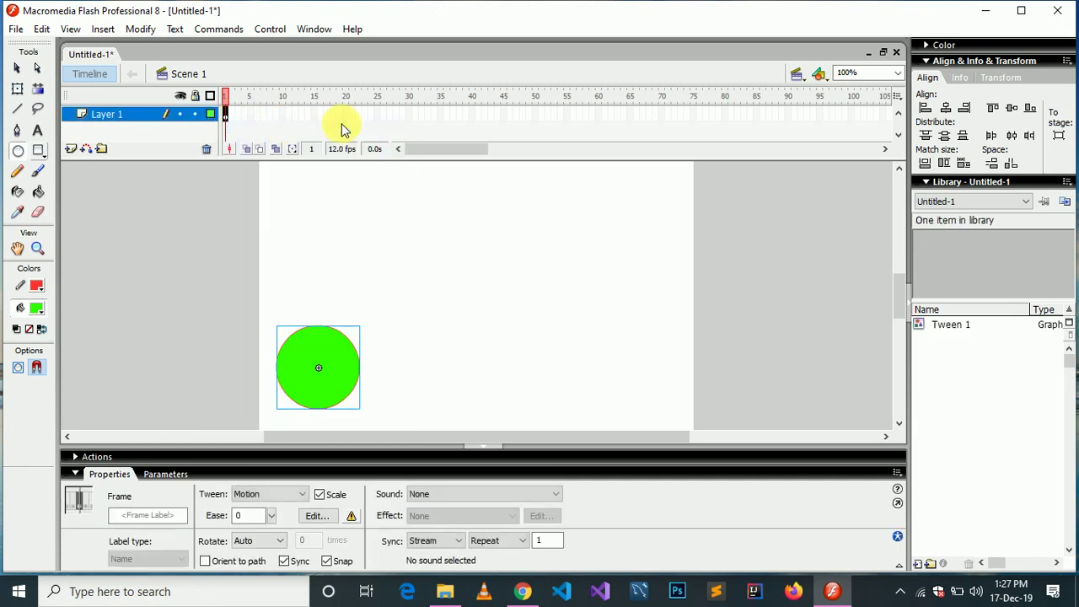
right_click(473, 118)
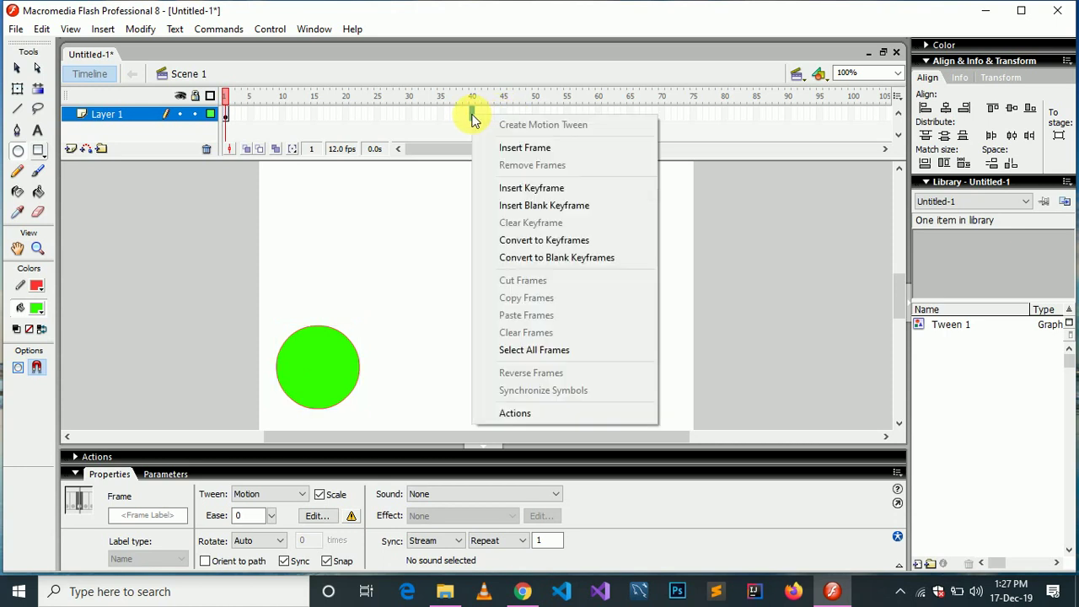
left_click(582, 189)
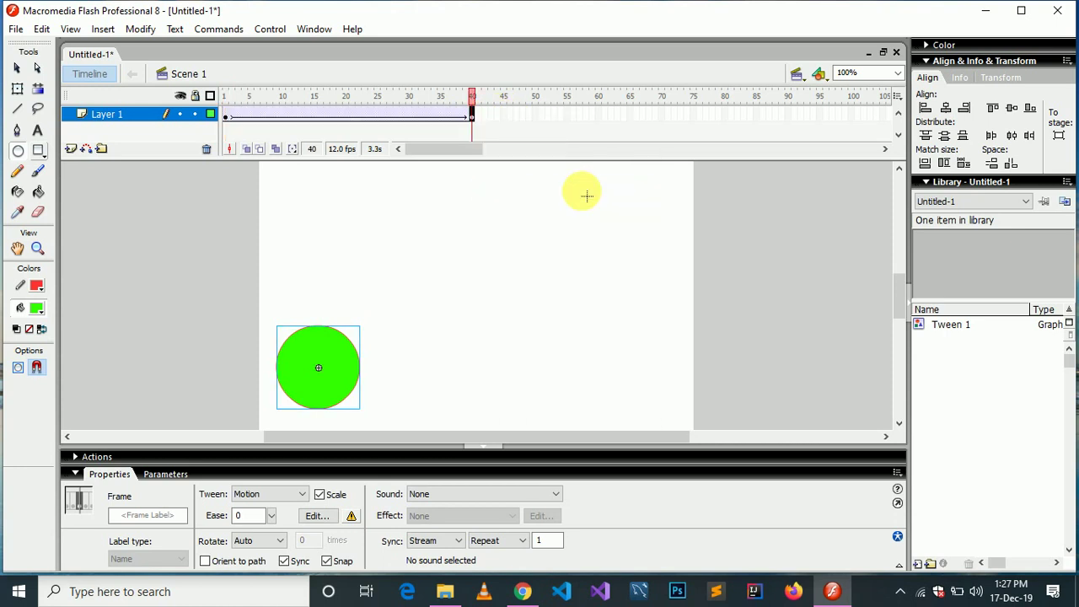
left_click(270, 29)
left_click(284, 47)
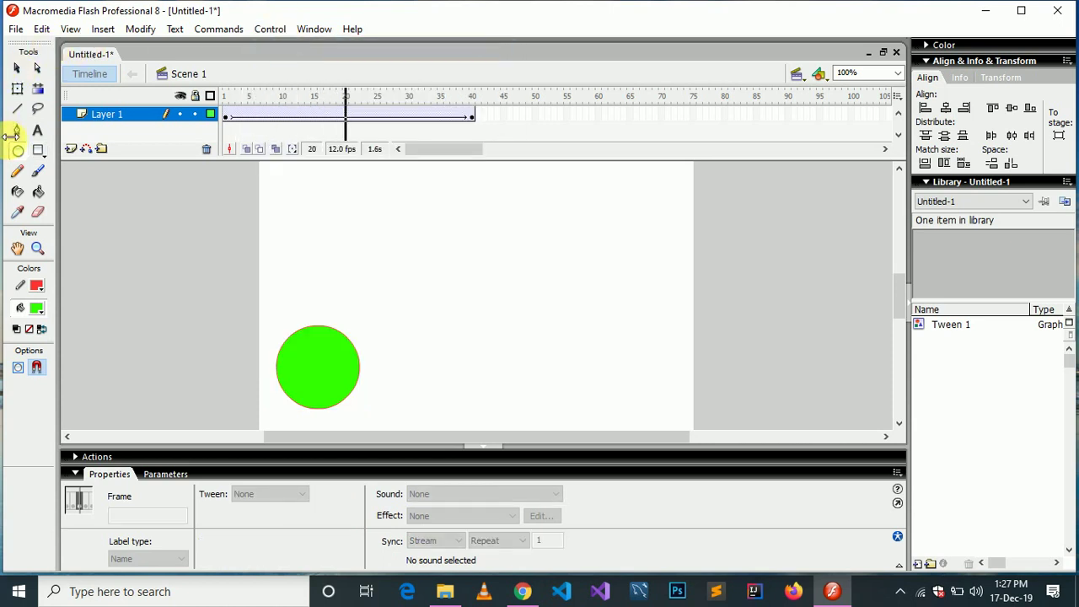
Move the green circle straight across to the stage's lower-right corner at frame 40 and play the animation.
left_click(17, 69)
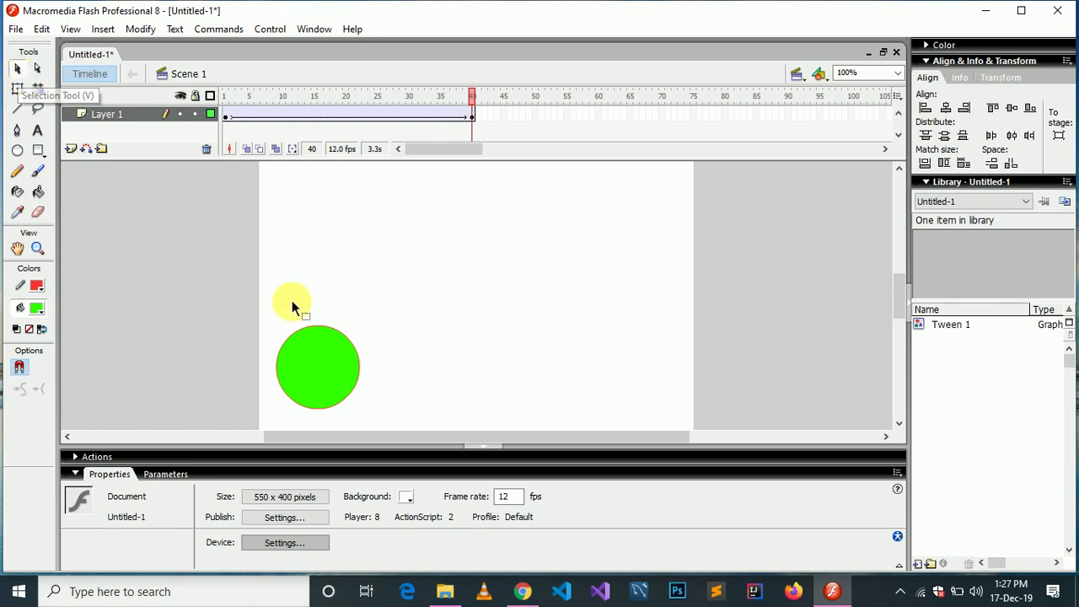
left_click_drag(306, 354, 635, 363)
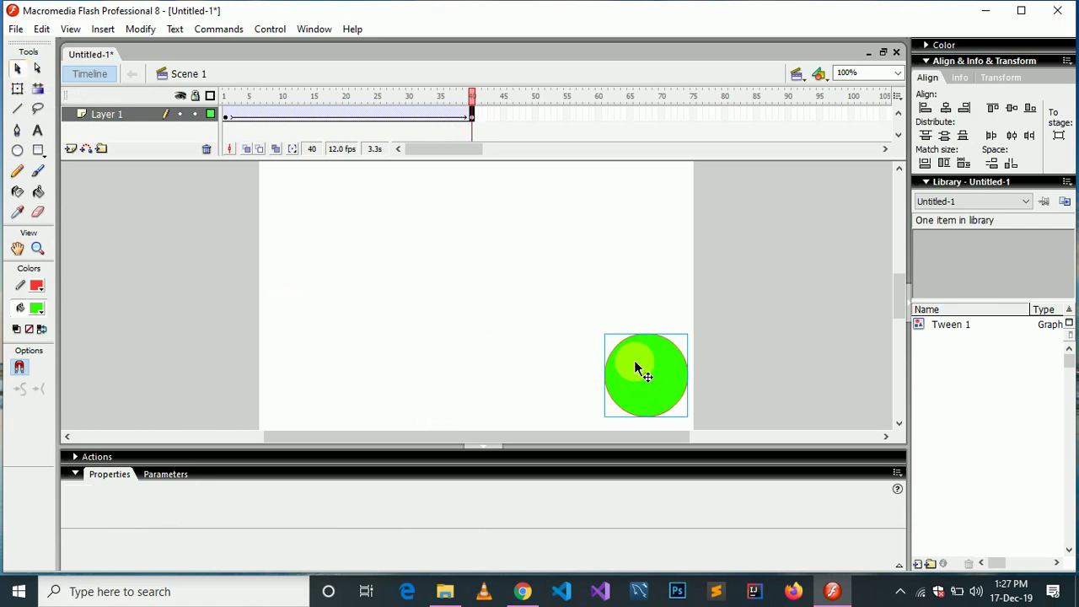
left_click(267, 27)
left_click(285, 49)
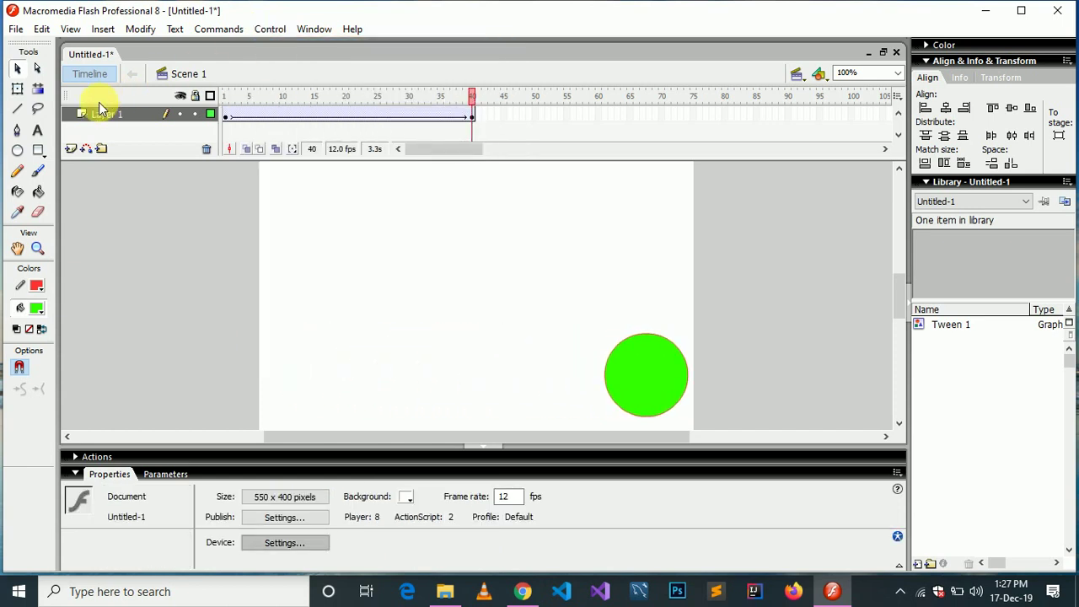
Add a new layer above Layer 1 and open the Buttons common library.
left_click(70, 149)
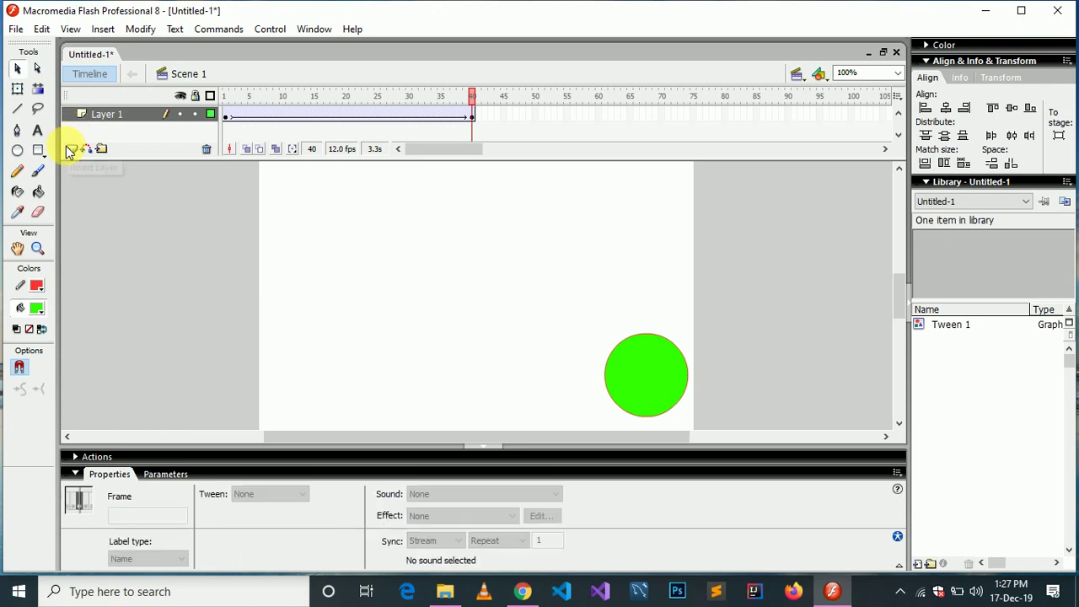
left_click(304, 238)
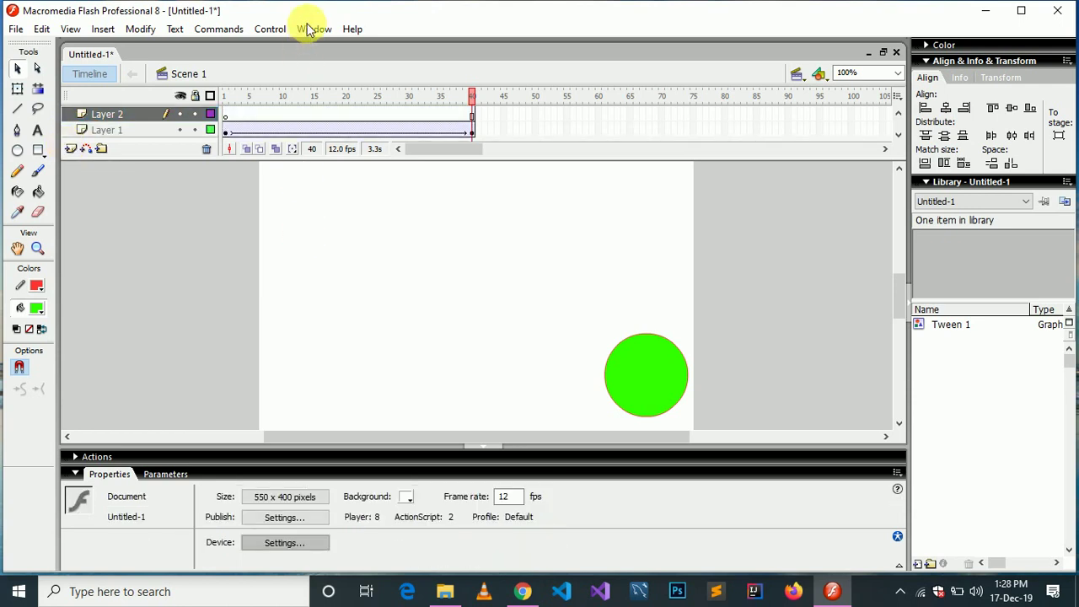
left_click(308, 30)
mouse_move(481, 167)
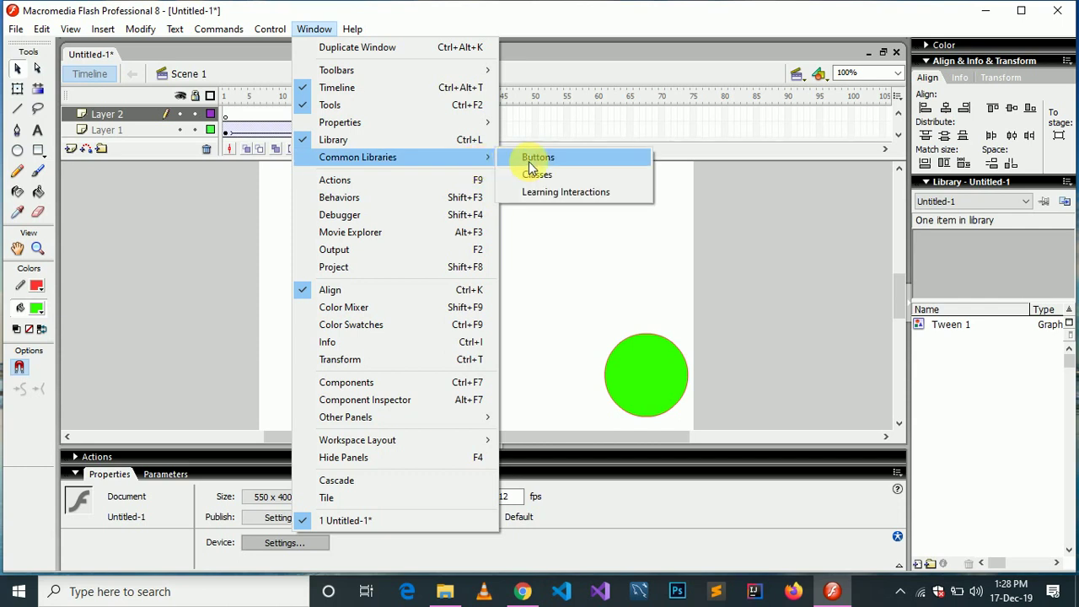
left_click(533, 158)
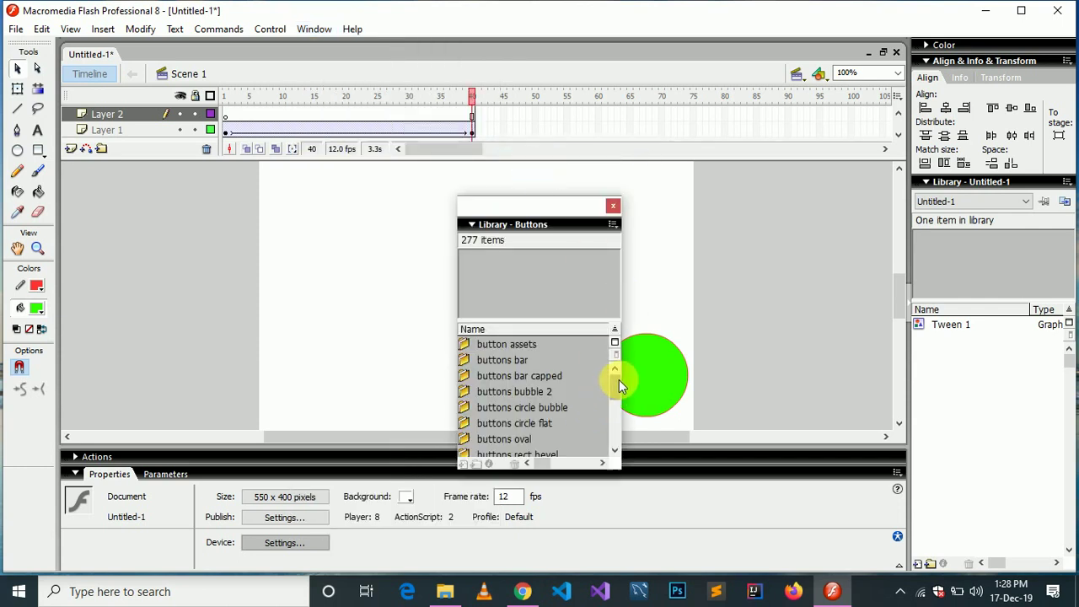
Place the flat blue pause button from the playback flat folder on the stage at about X 205, Y 94.
left_click_drag(618, 382, 613, 428)
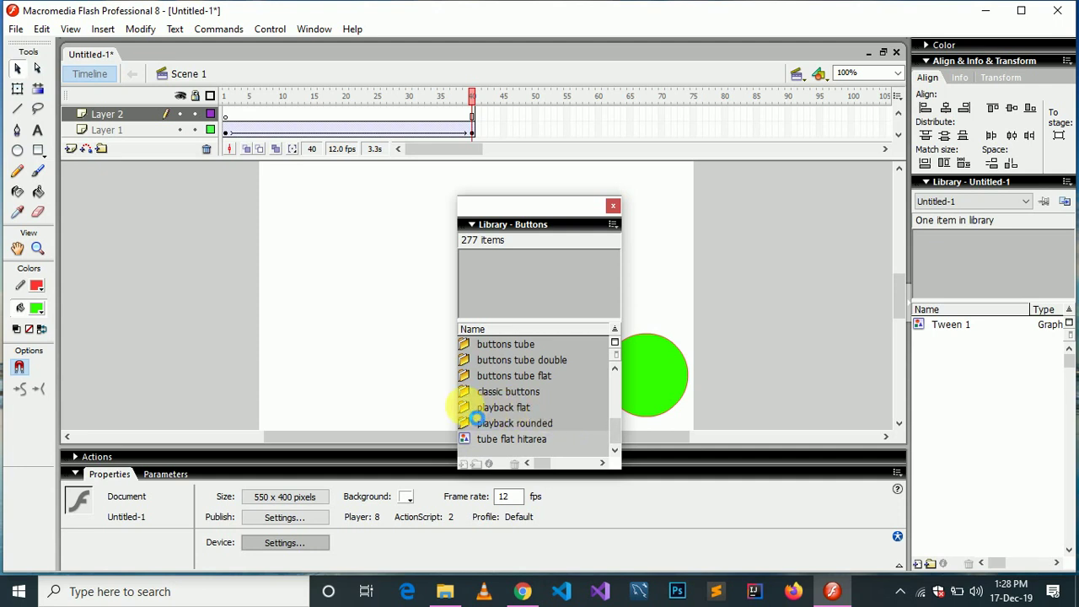
left_click(466, 409)
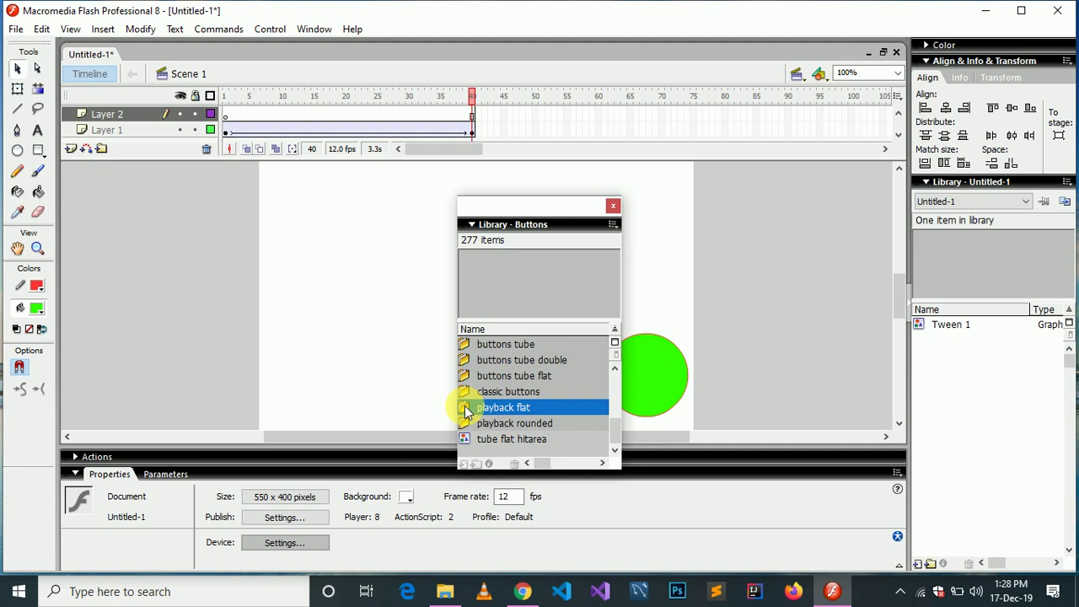
double_click(466, 409)
left_click(548, 424)
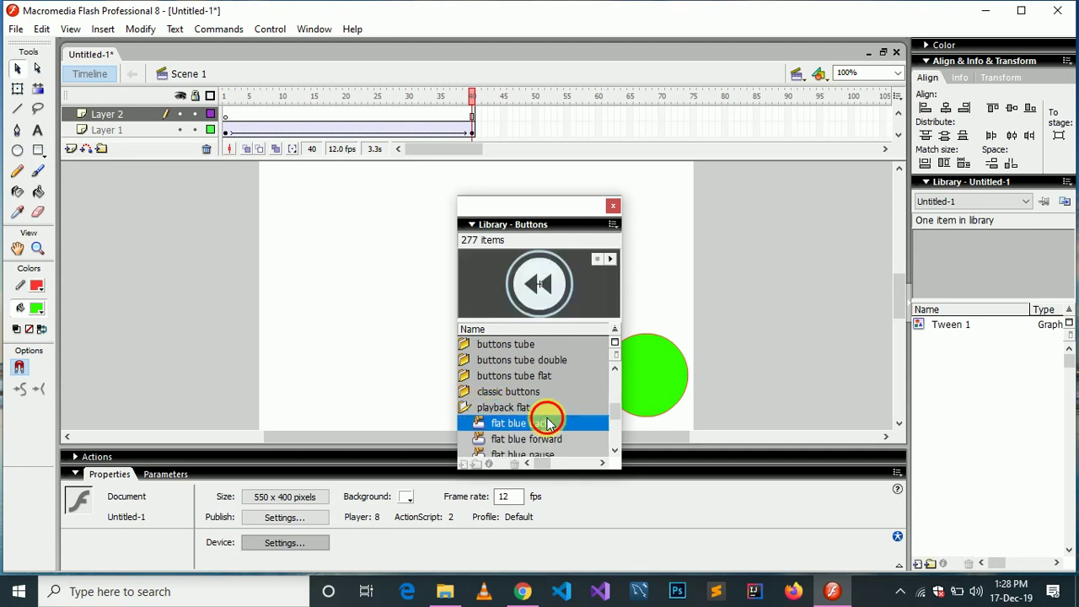
left_click(546, 440)
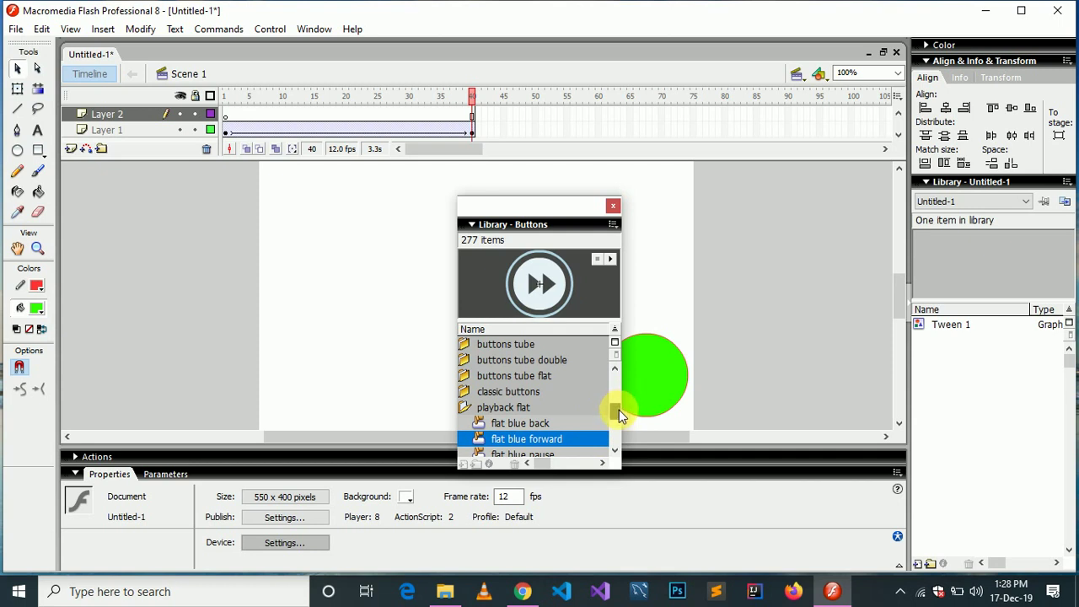
left_click_drag(619, 410, 618, 416)
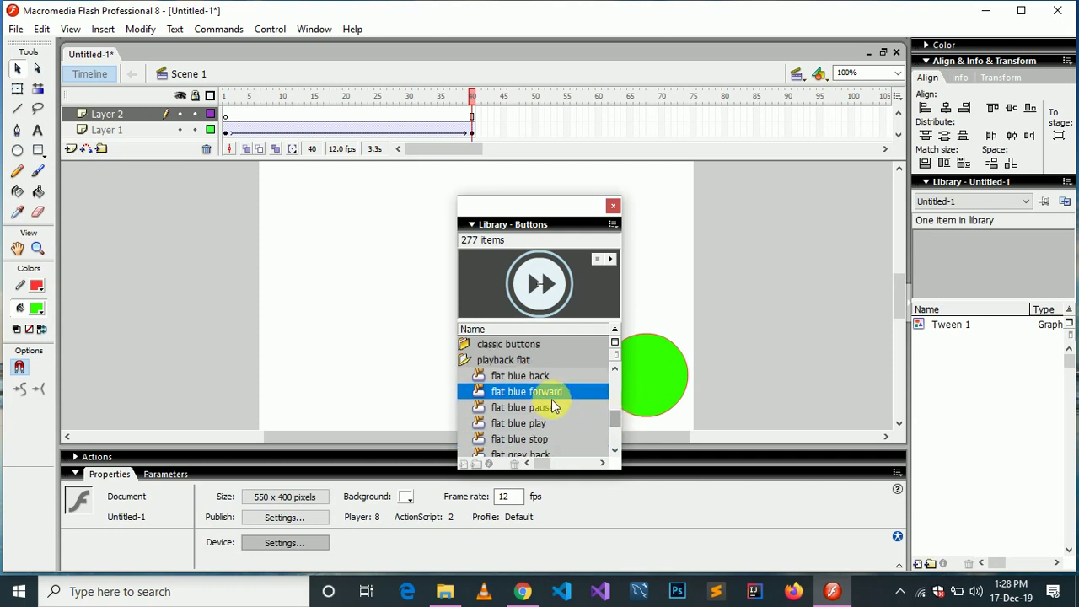
left_click(516, 407)
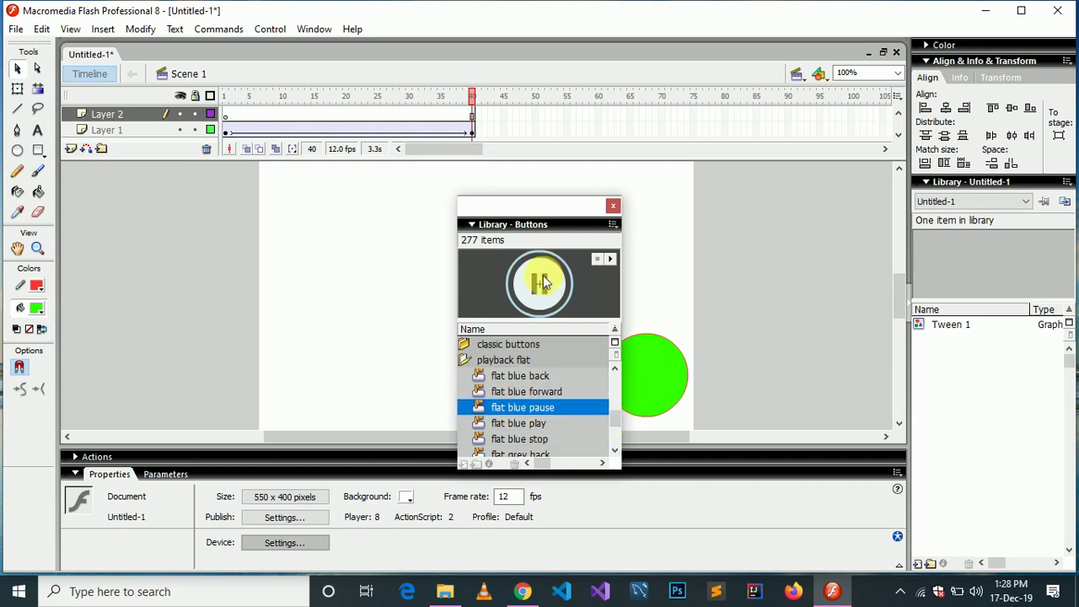
left_click_drag(543, 281, 431, 225)
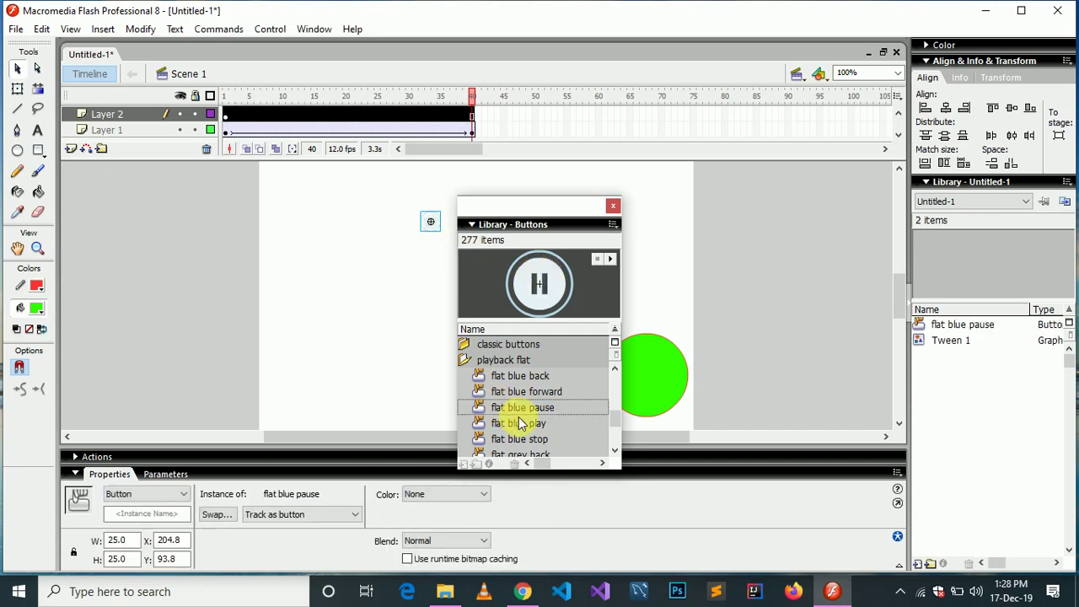
Place flat blue stop below the pause button and flat blue play in the stage's upper-left area, and close the Buttons library.
left_click(537, 439)
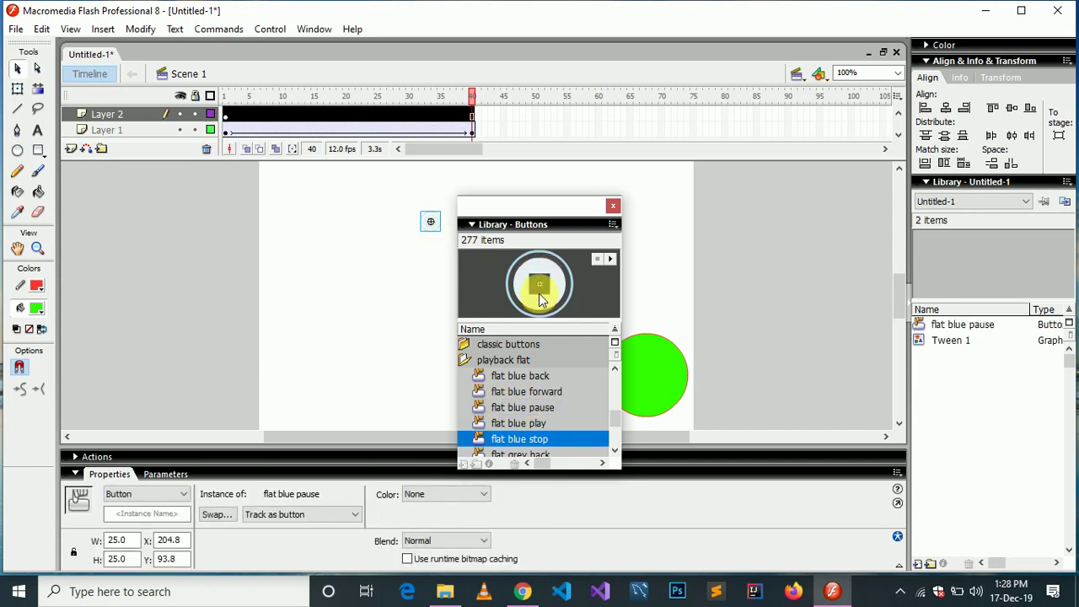
left_click_drag(540, 300, 435, 313)
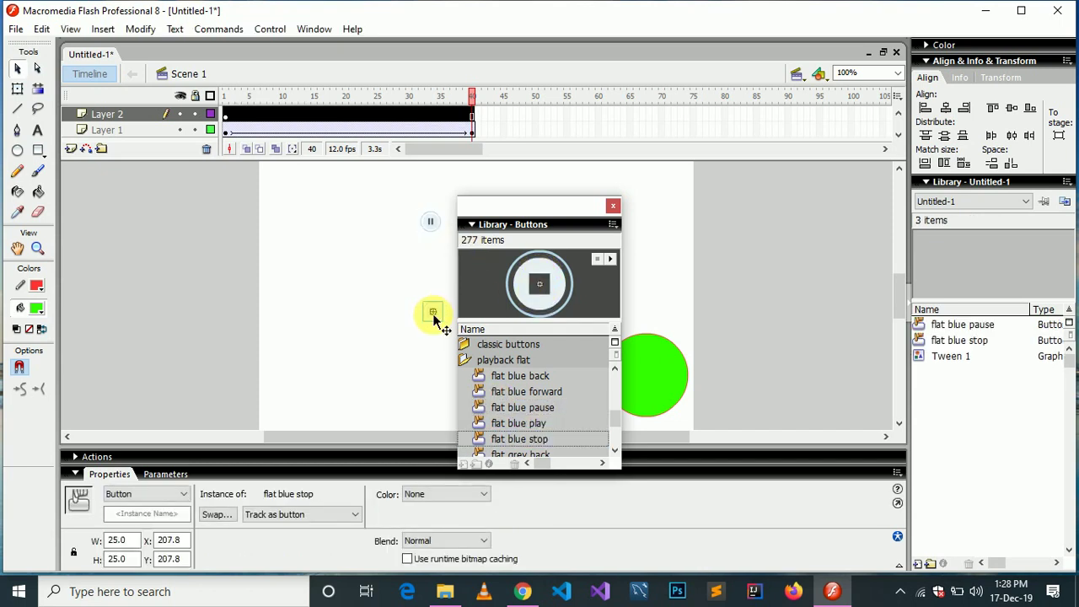
left_click(535, 426)
left_click_drag(538, 271, 301, 216)
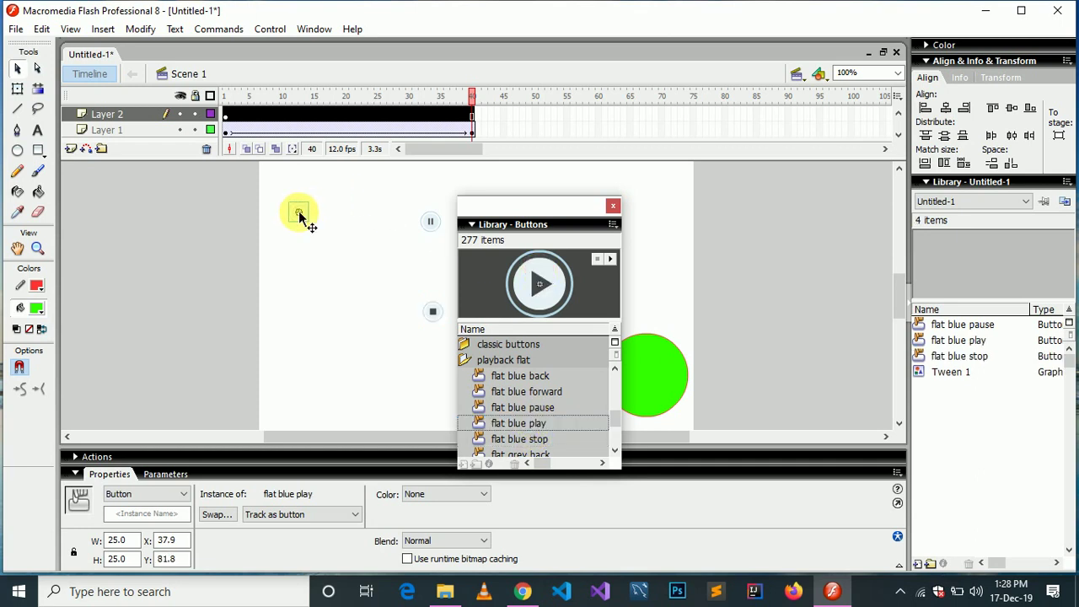
left_click(612, 207)
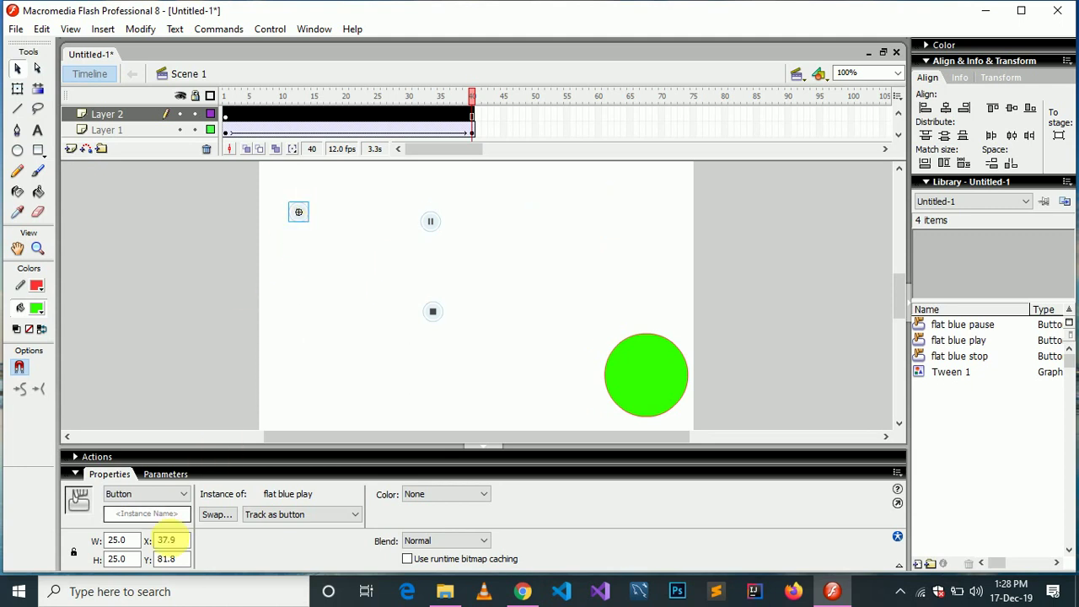
Set the play button's width and height to 100.
left_click(123, 541)
left_click(122, 540)
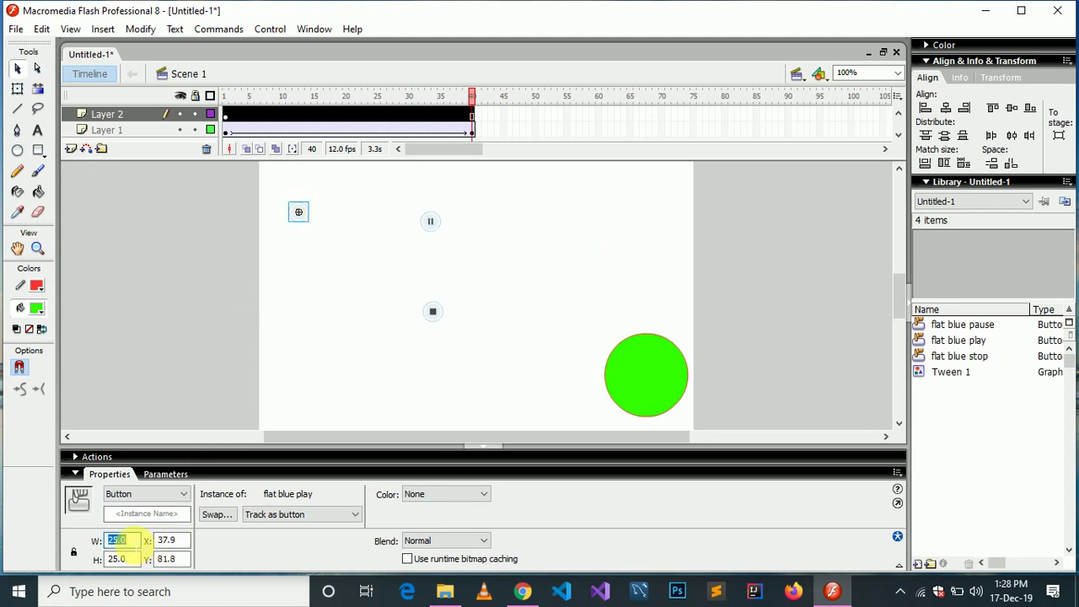
type("100")
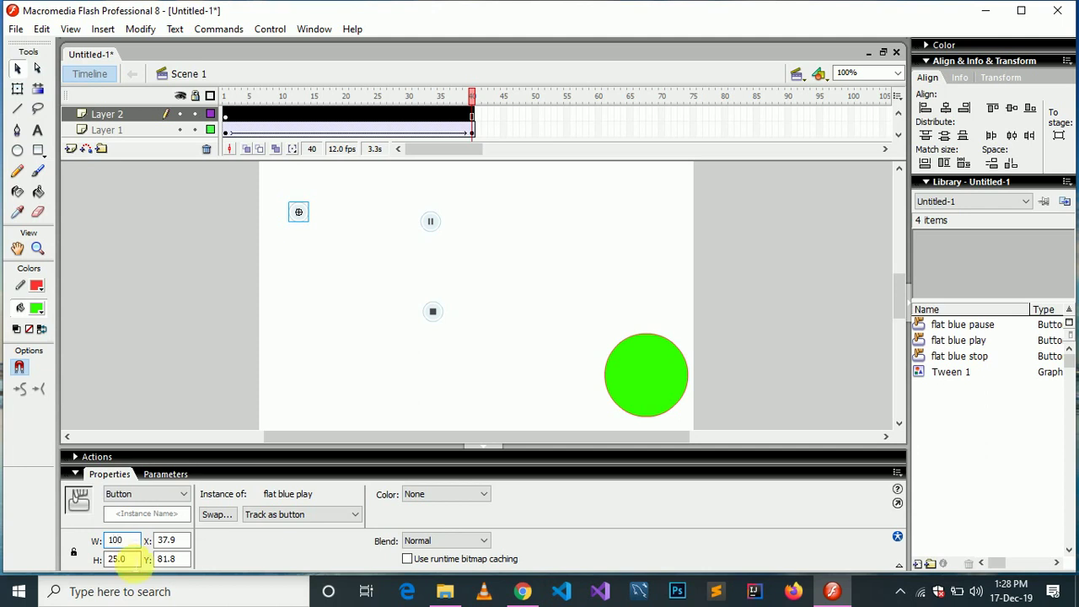
left_click(127, 559)
type("100")
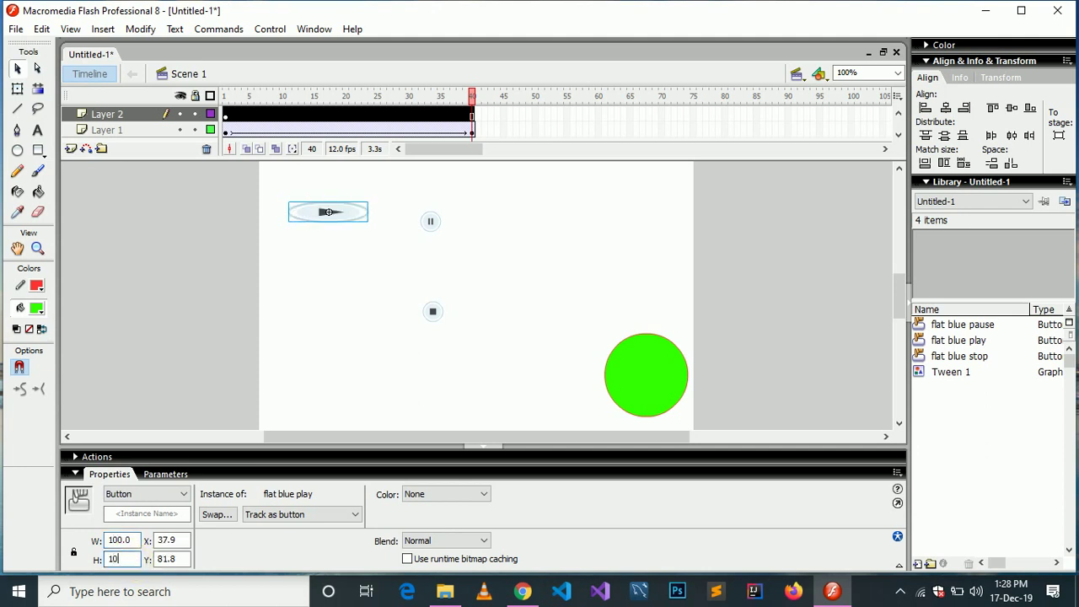
left_click(479, 270)
Resize the pause button to 100 by 100 and position it level with the play button at about X 186, Y 82.
left_click(430, 223)
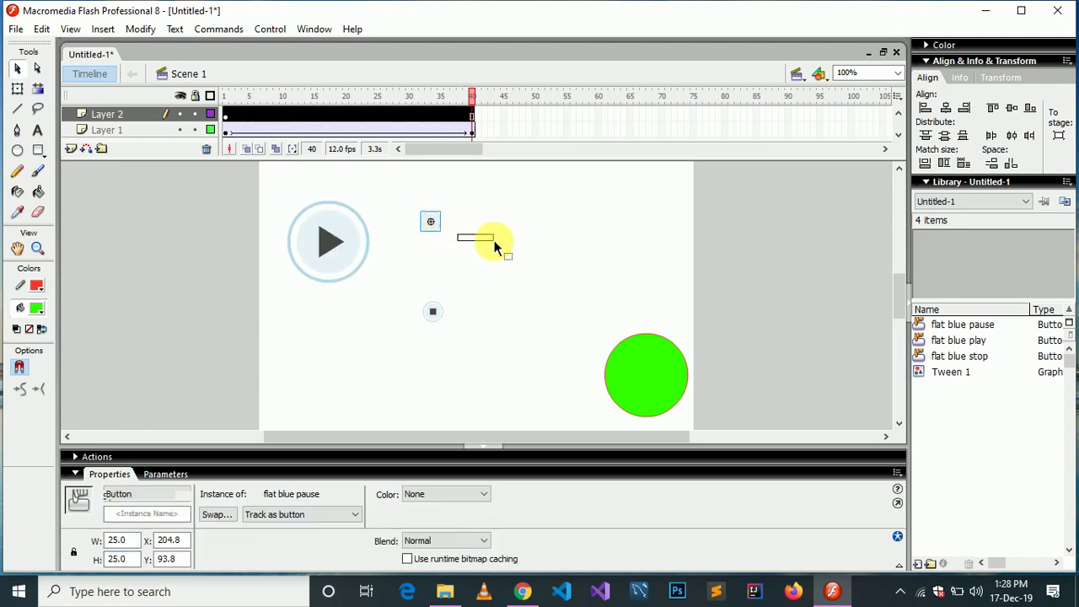
left_click(485, 246)
left_click_drag(430, 223, 474, 233)
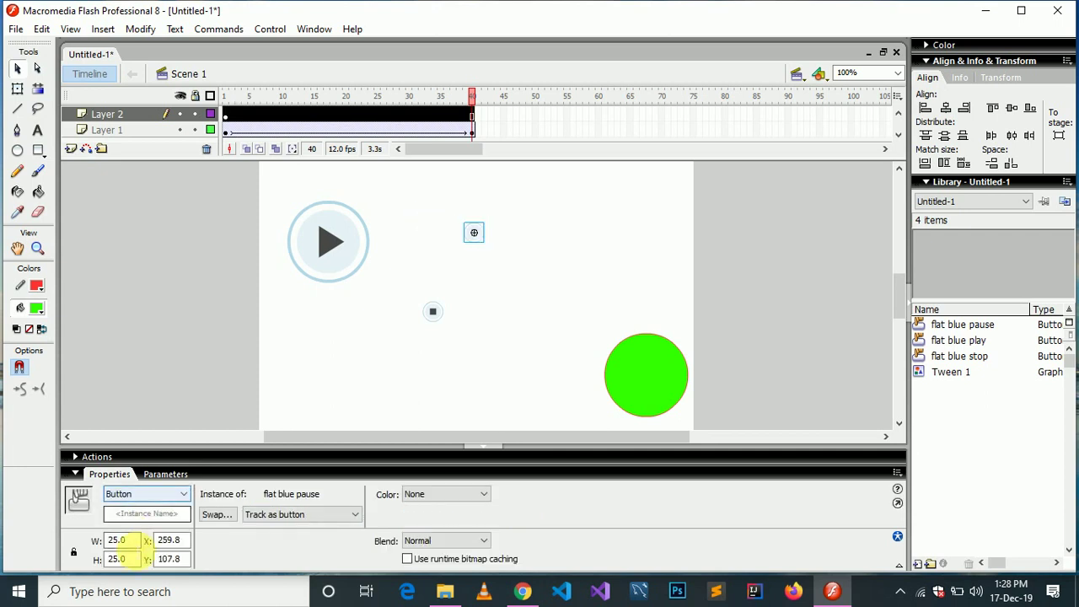
left_click(118, 541)
type("1")
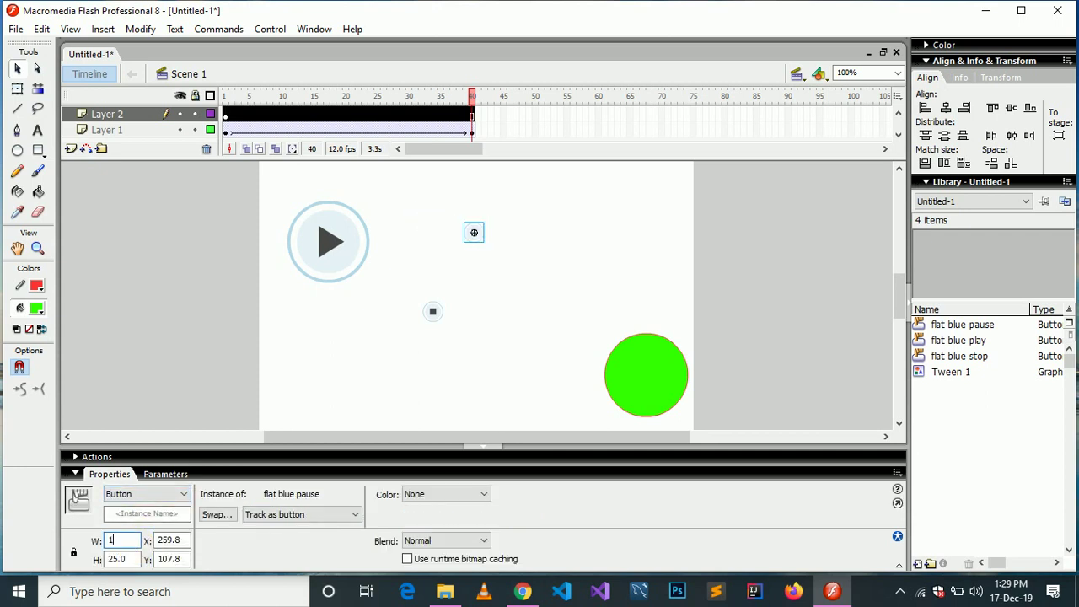
type("00")
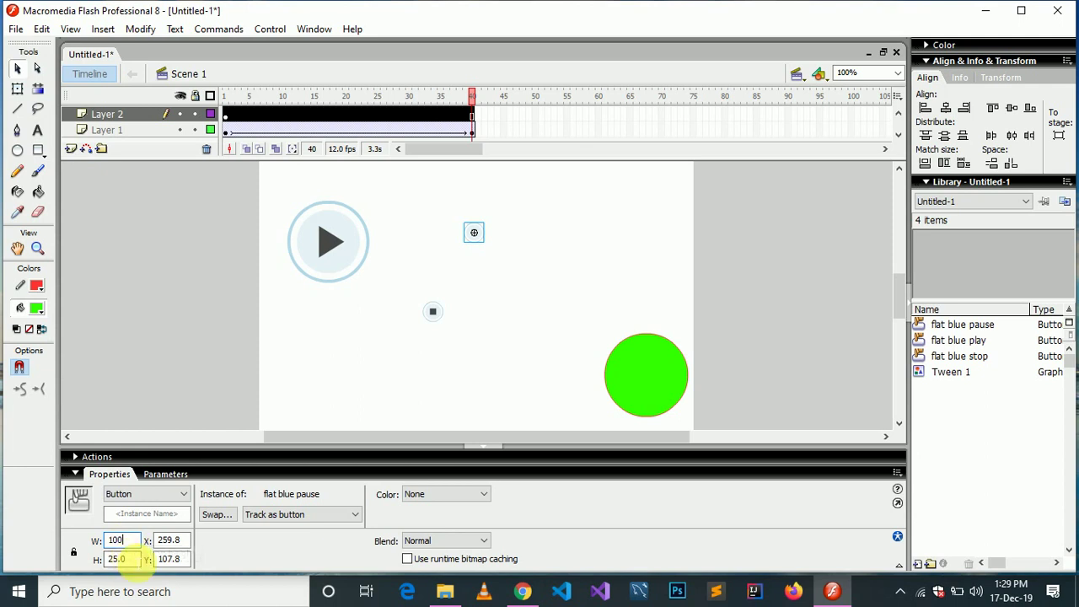
left_click(128, 560)
type("1")
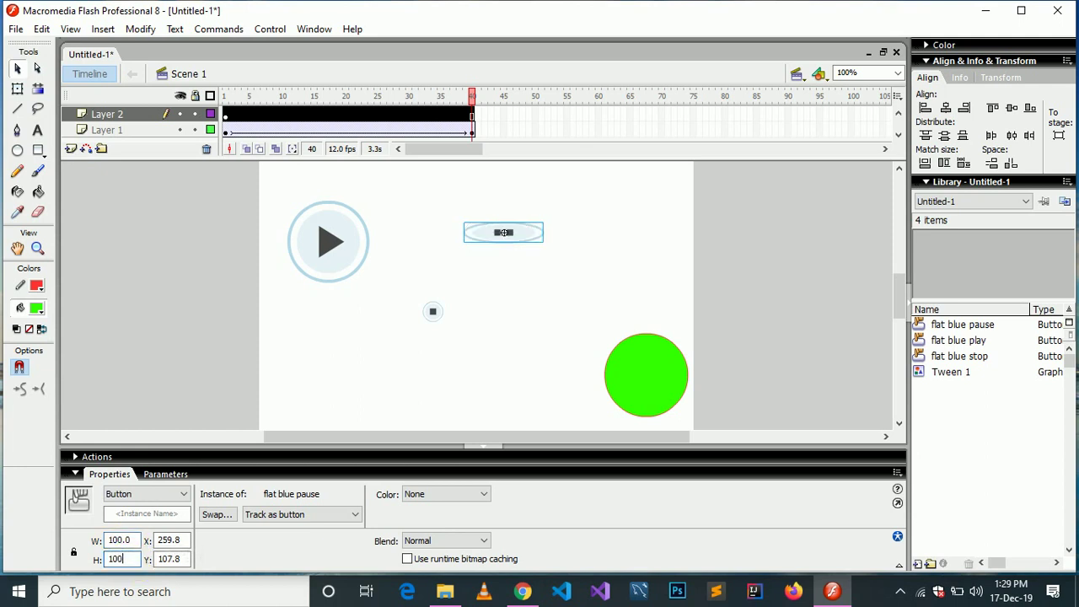
type("00")
left_click(517, 307)
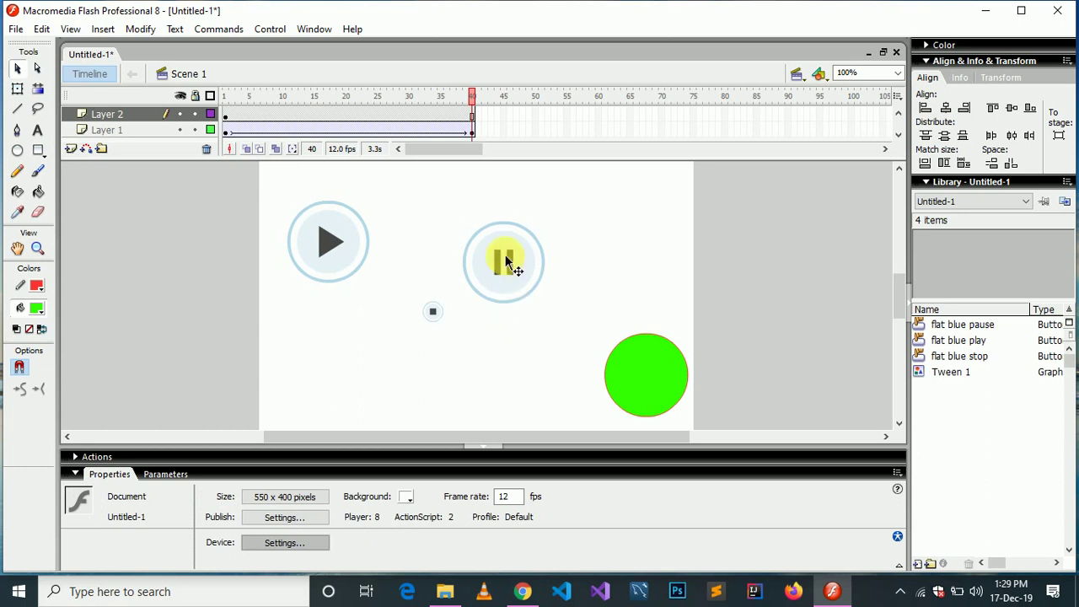
left_click_drag(503, 260, 448, 242)
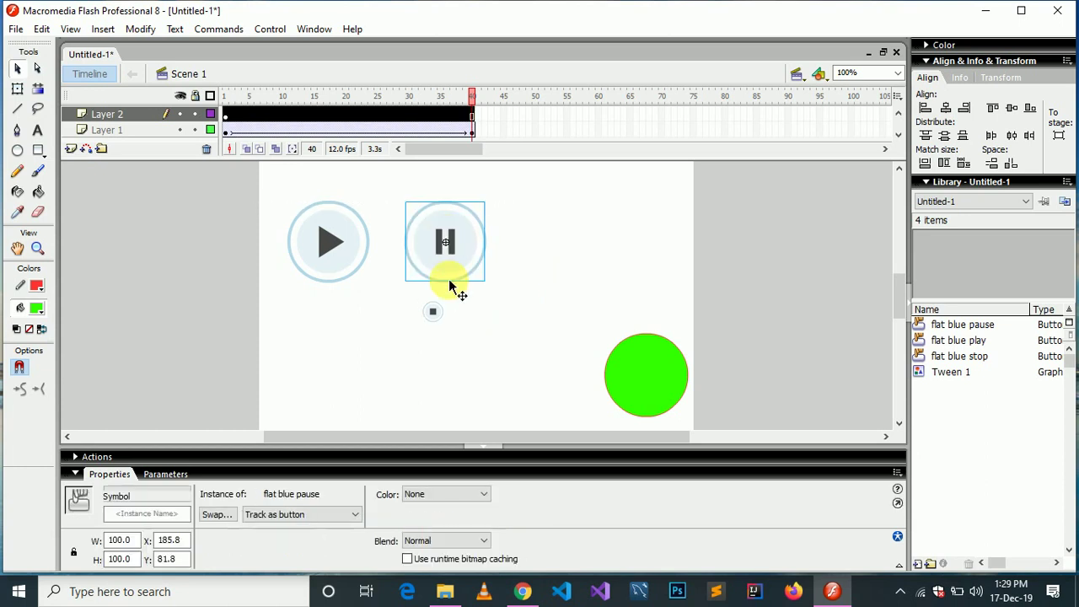
Resize the stop button to 100 by 100 and position it level with the pause button at about X 391, Y 82.
left_click_drag(435, 314, 586, 248)
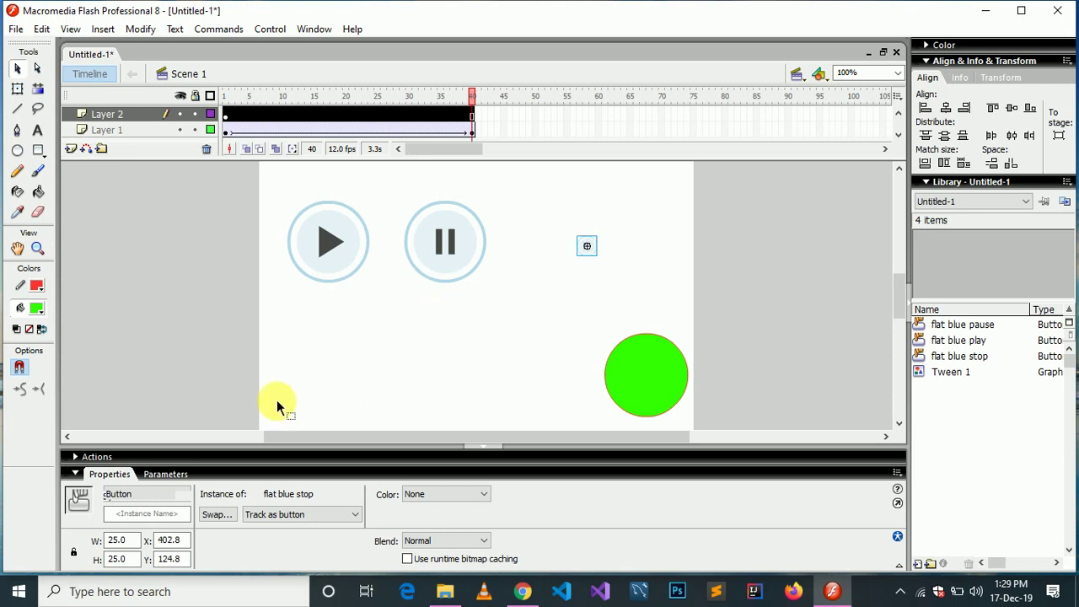
type("100")
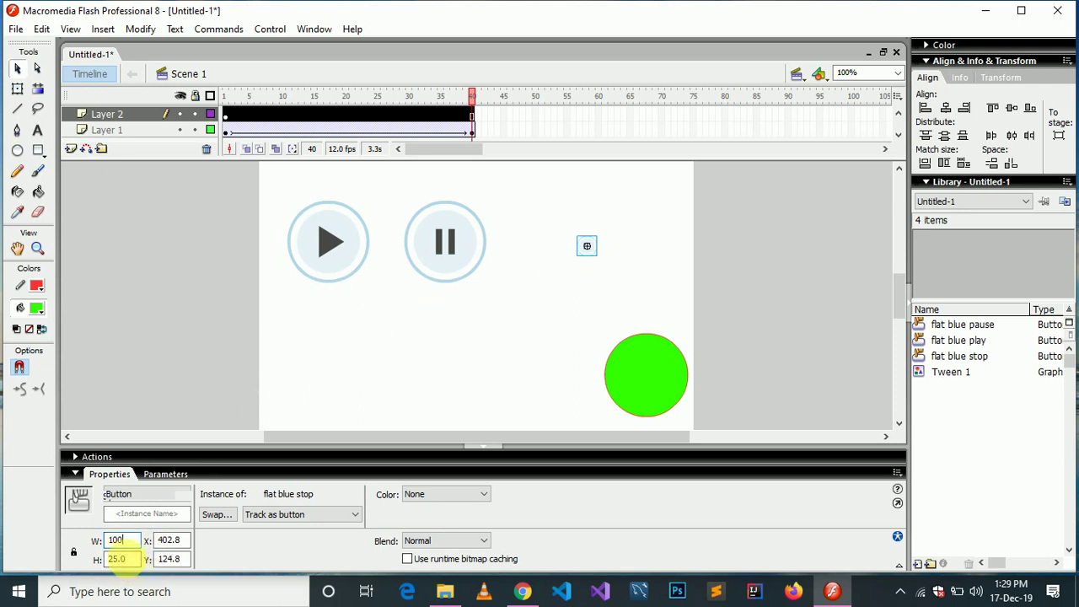
double_click(122, 560)
type("1")
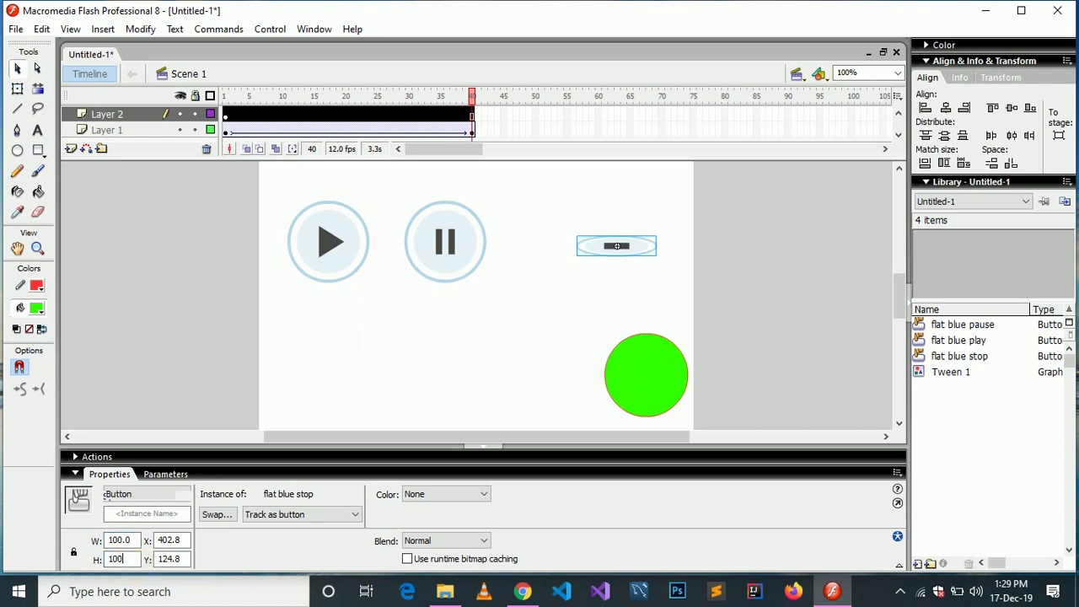
type("00")
left_click(544, 331)
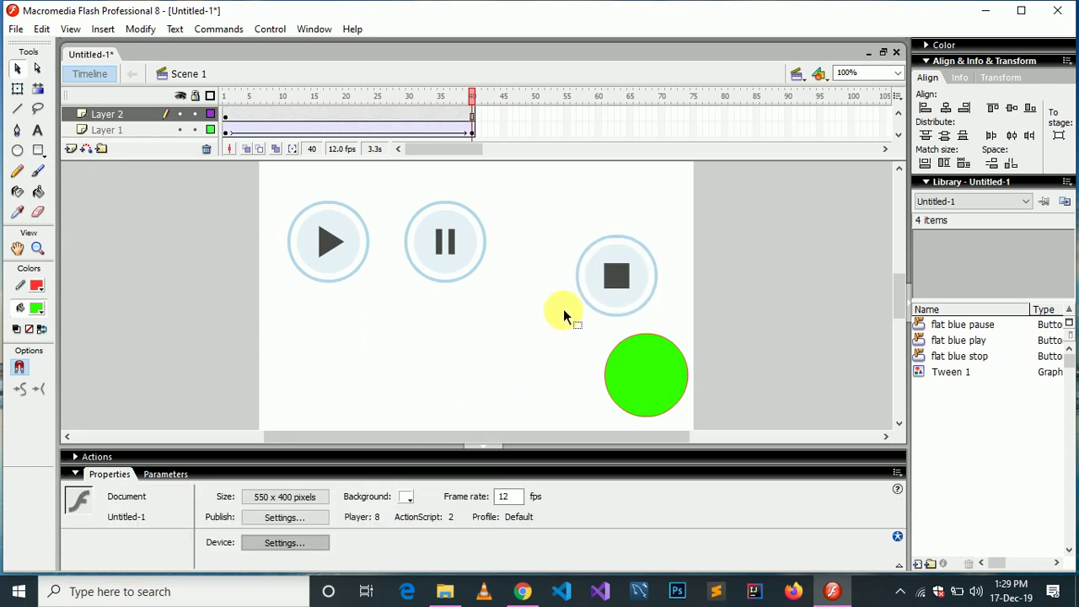
left_click_drag(607, 274, 597, 239)
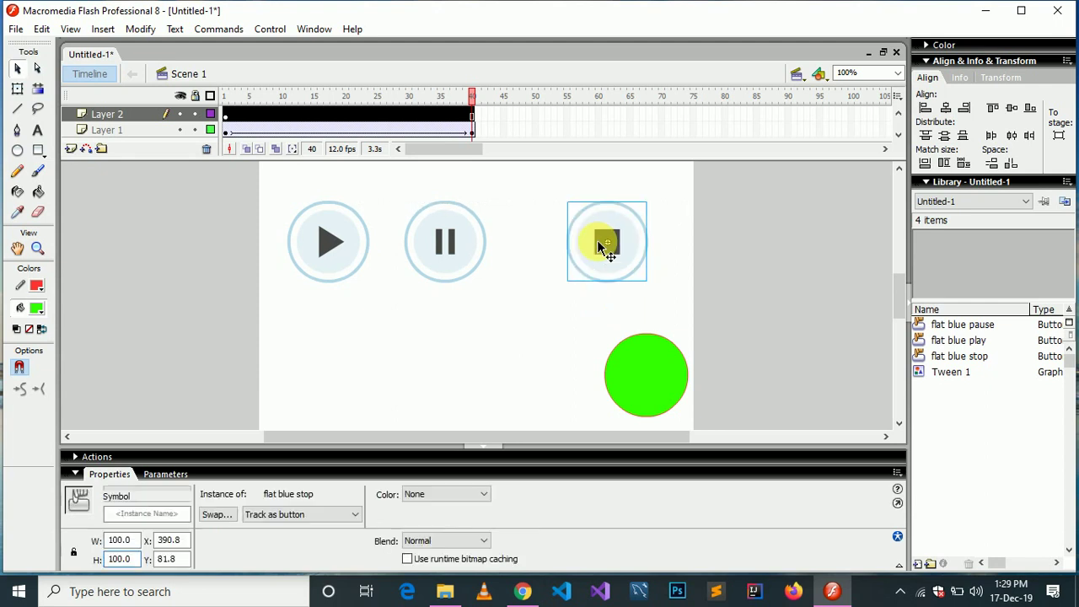
Space out the buttons by moving pause to about X 216, Y 82 and play to about X 18, Y 77.
left_click_drag(450, 237, 475, 240)
left_click_drag(336, 235, 326, 233)
left_click(422, 286)
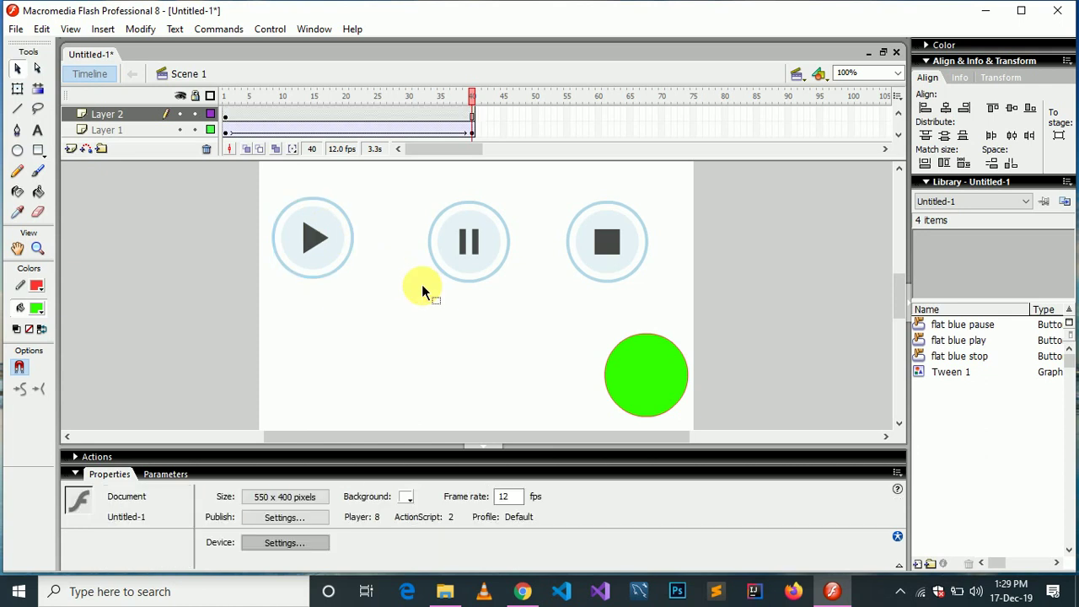
Attach an on (release) handler to the play button that calls play();.
right_click(310, 246)
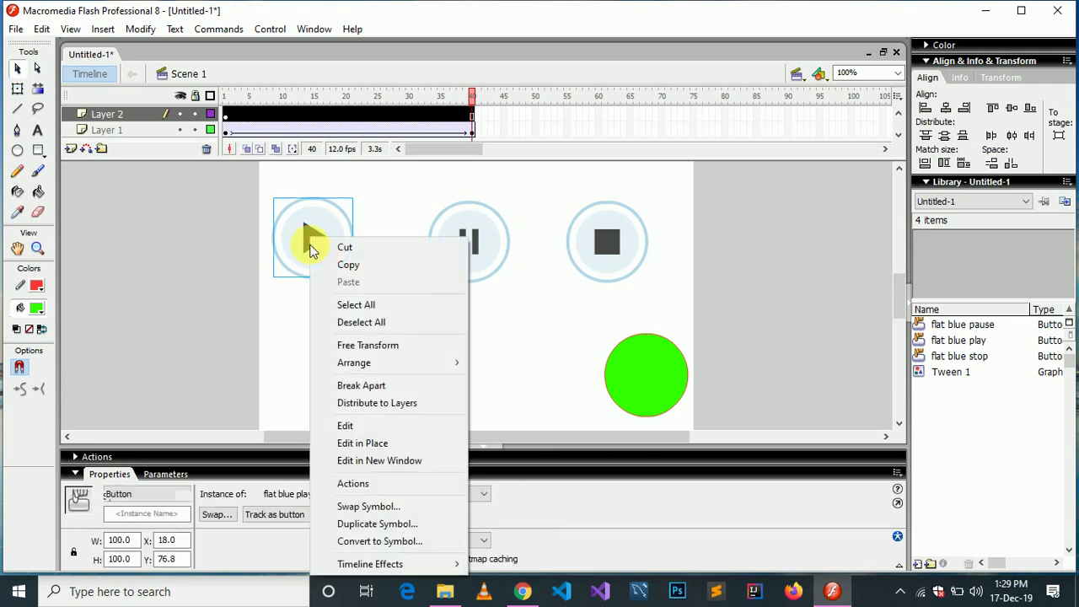
left_click(424, 484)
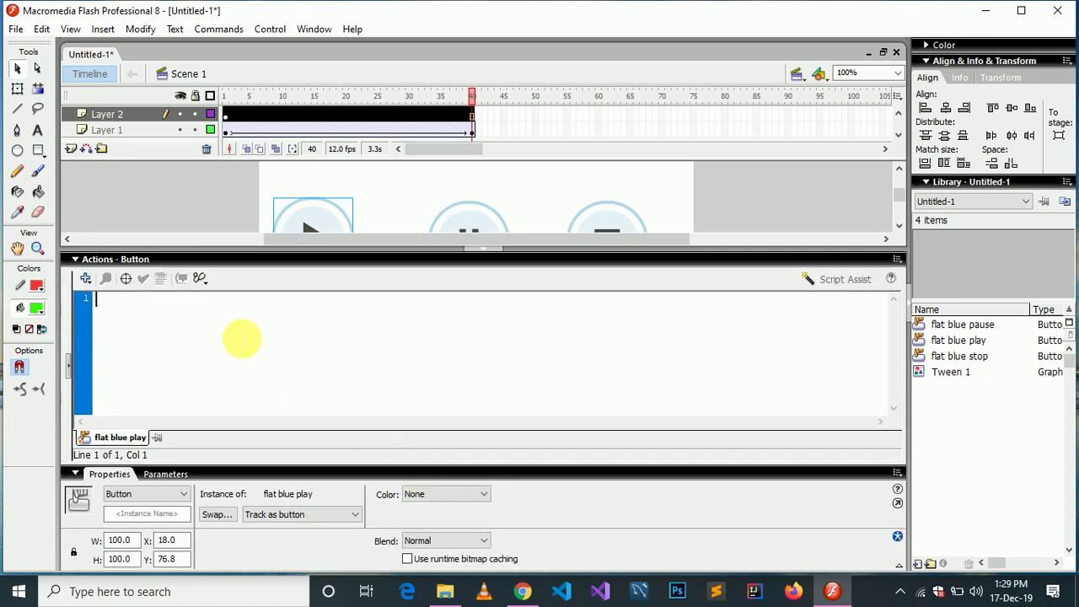
type("on")
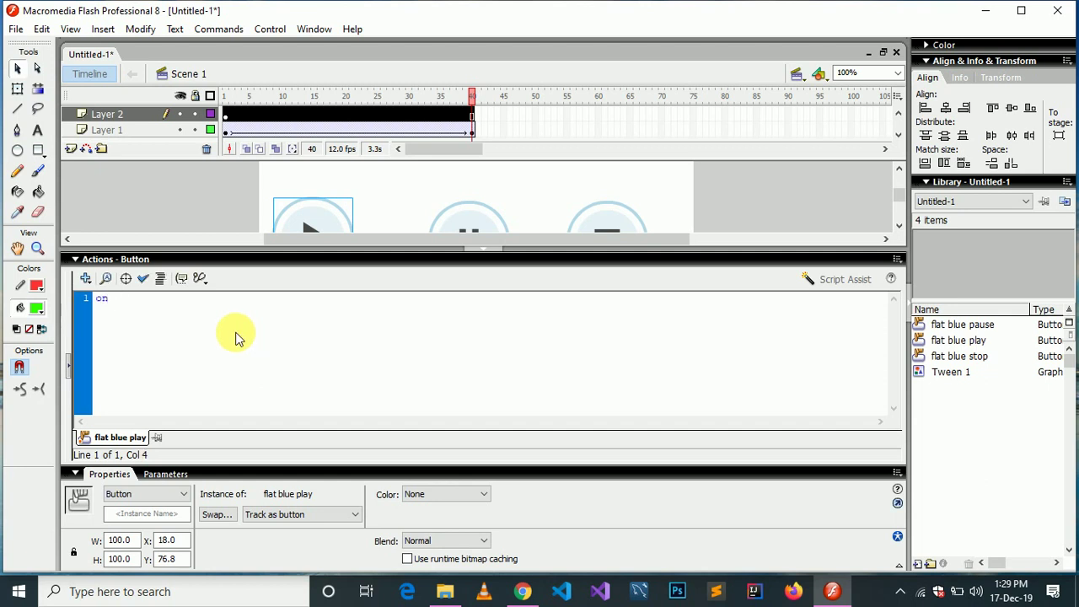
type(" (")
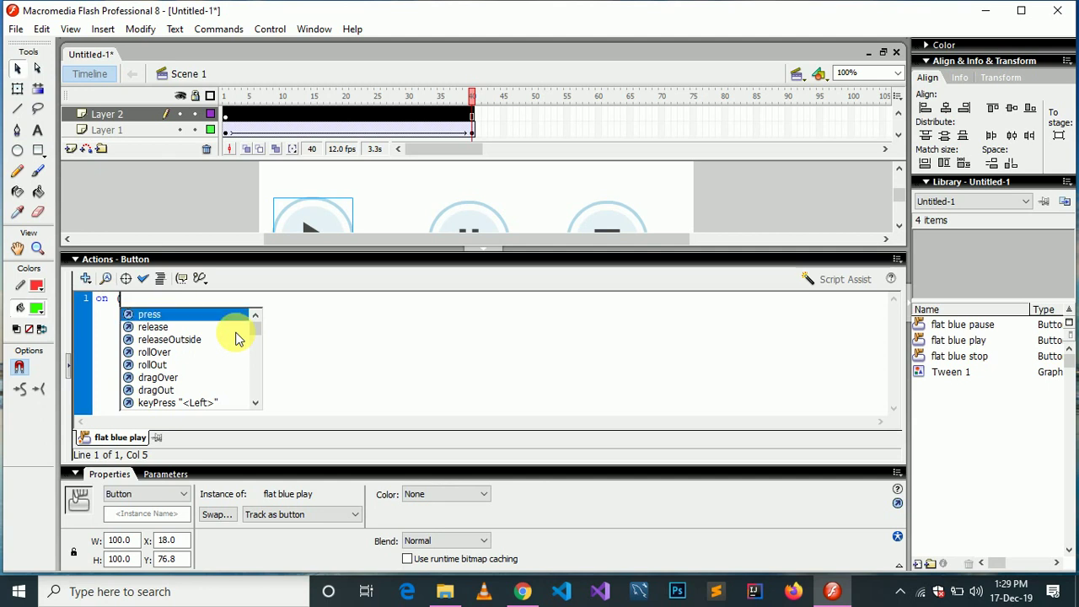
key("Down")
key("Return")
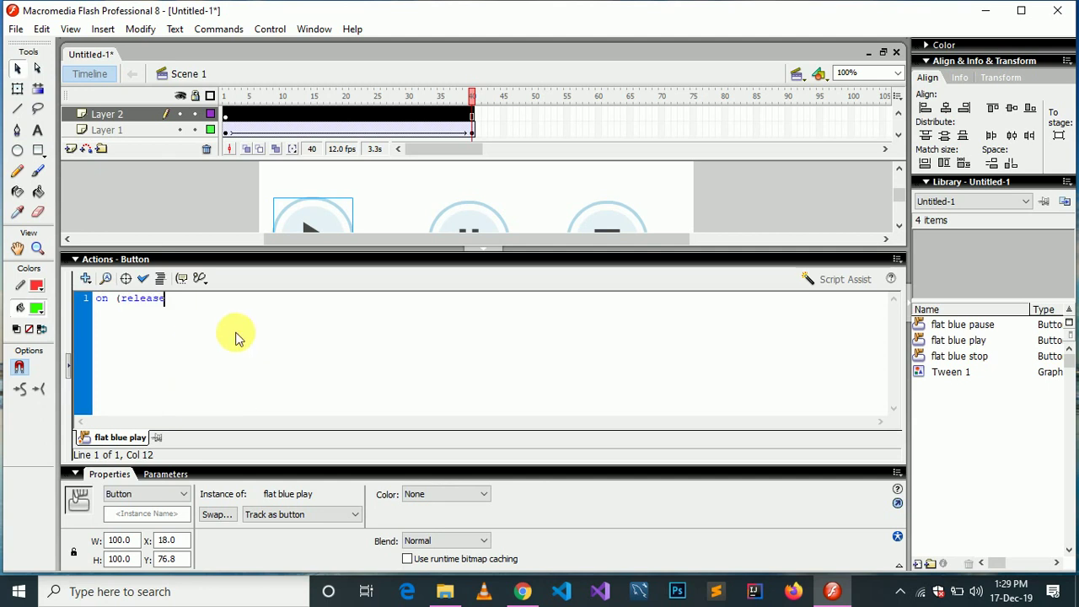
type("){")
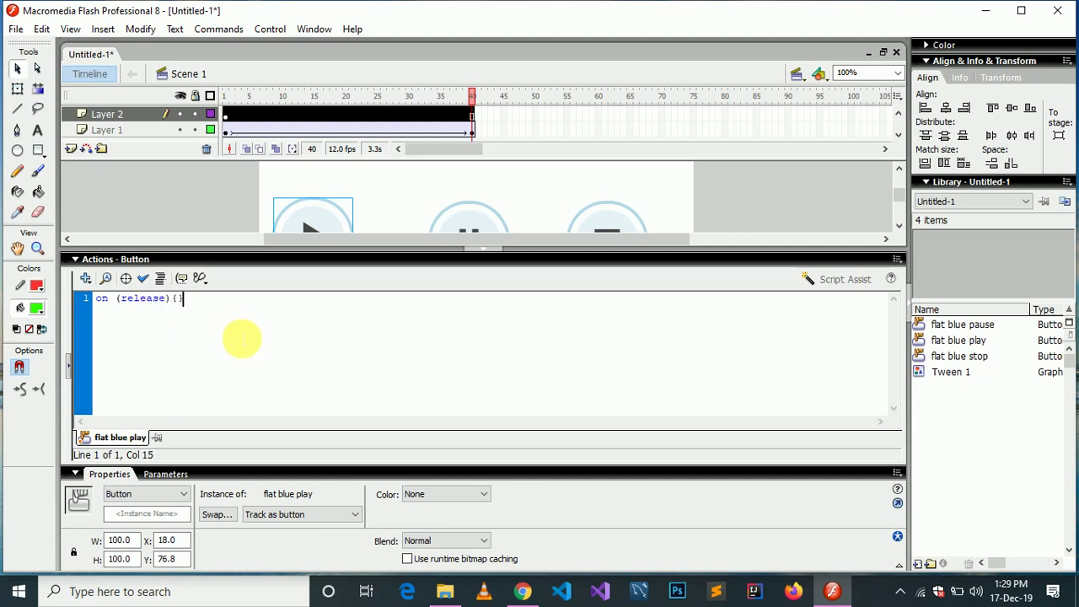
key("Left")
key("Return")
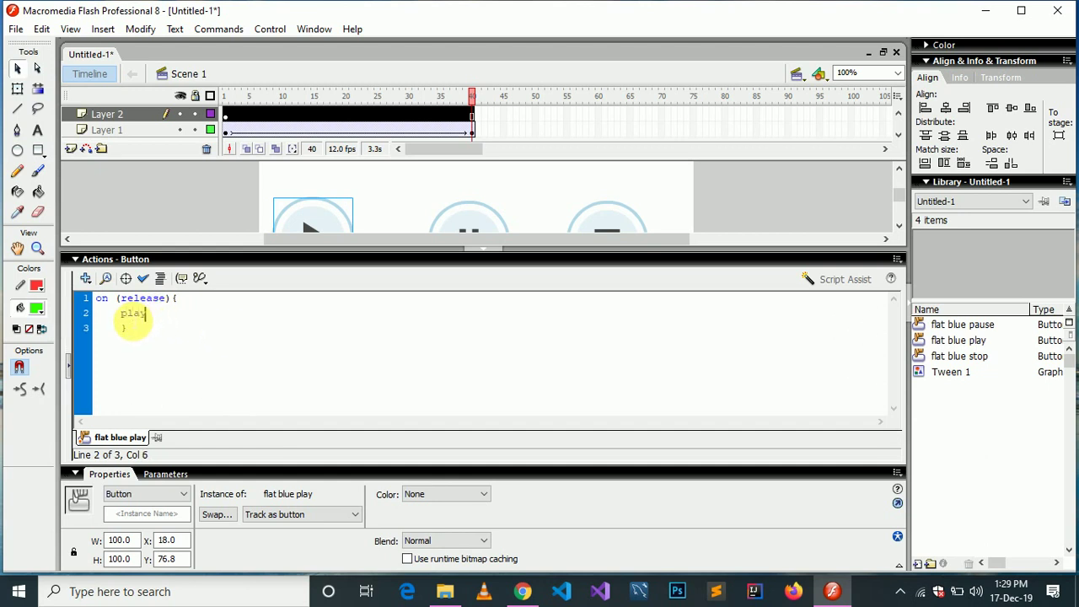
type("();")
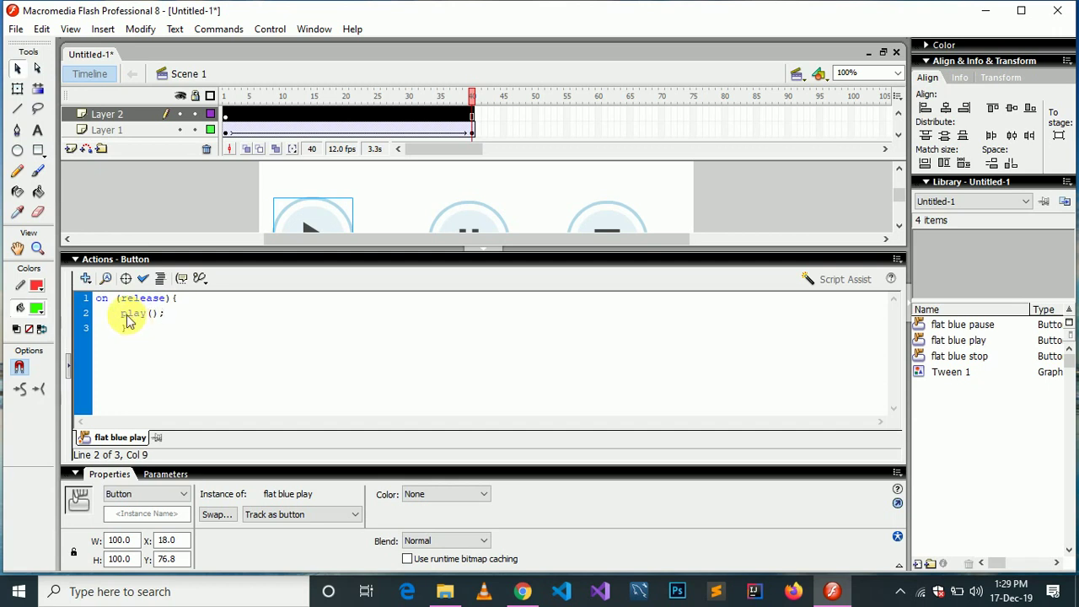
Check the play button's script for syntax errors and collapse the script editor.
left_click(144, 279)
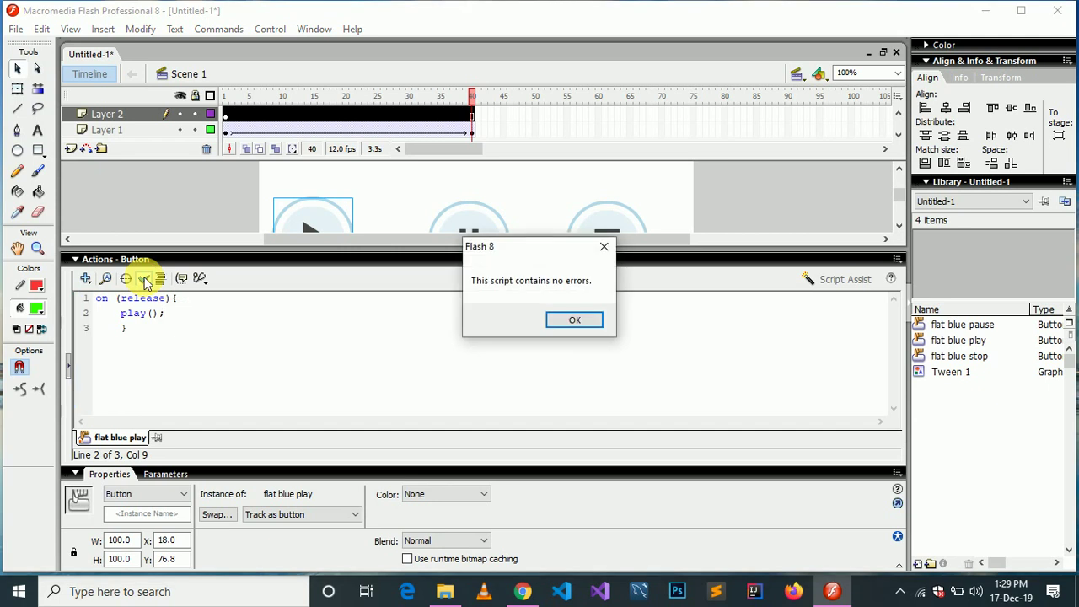
left_click(575, 331)
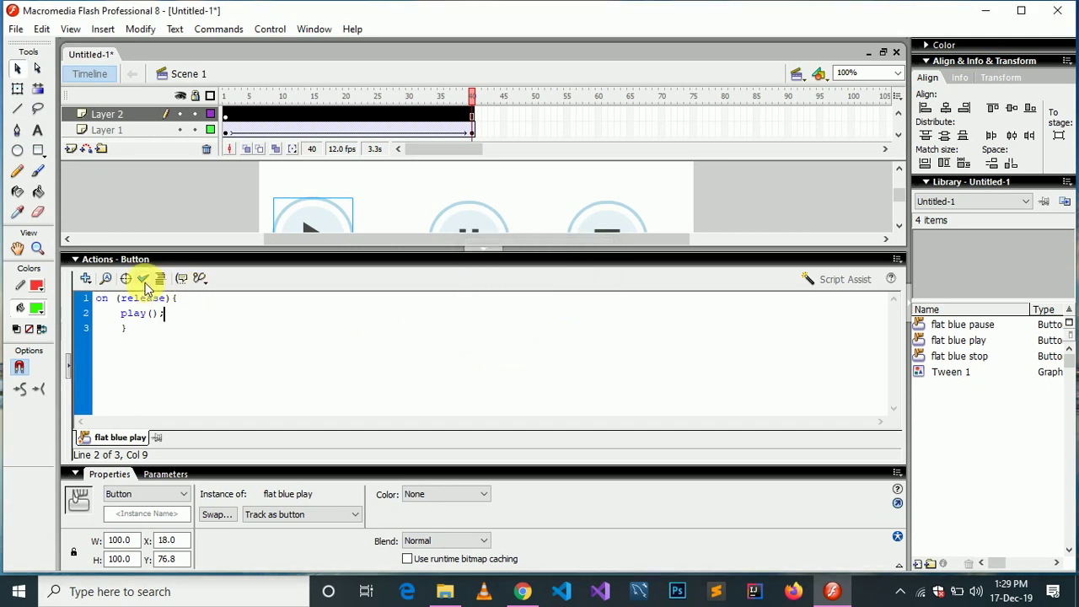
left_click(74, 260)
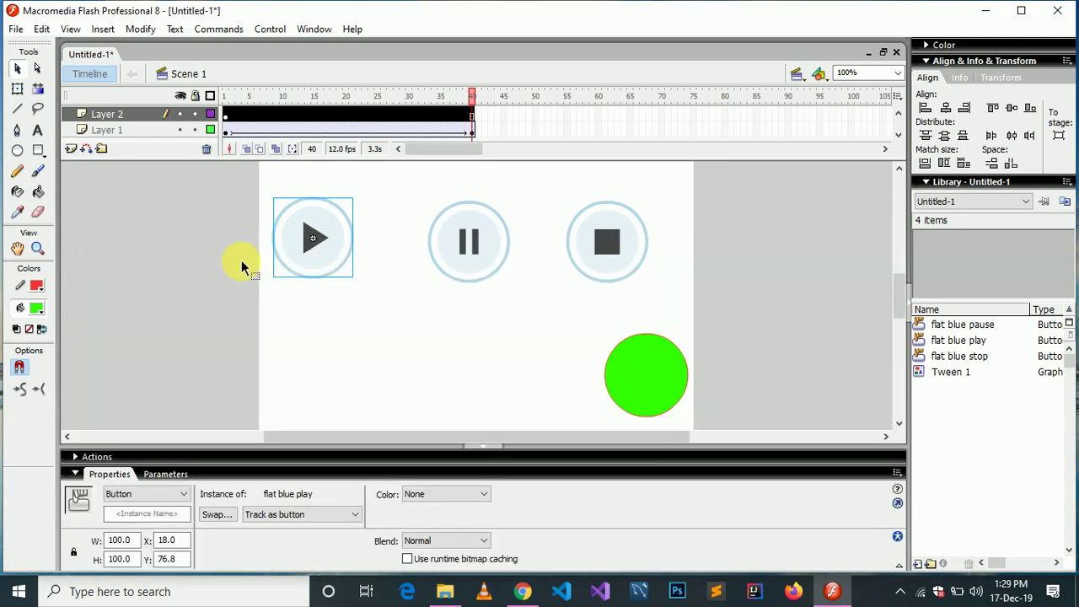
Attach an on (release) handler to the pause button that calls stop();.
left_click(463, 227)
right_click(463, 228)
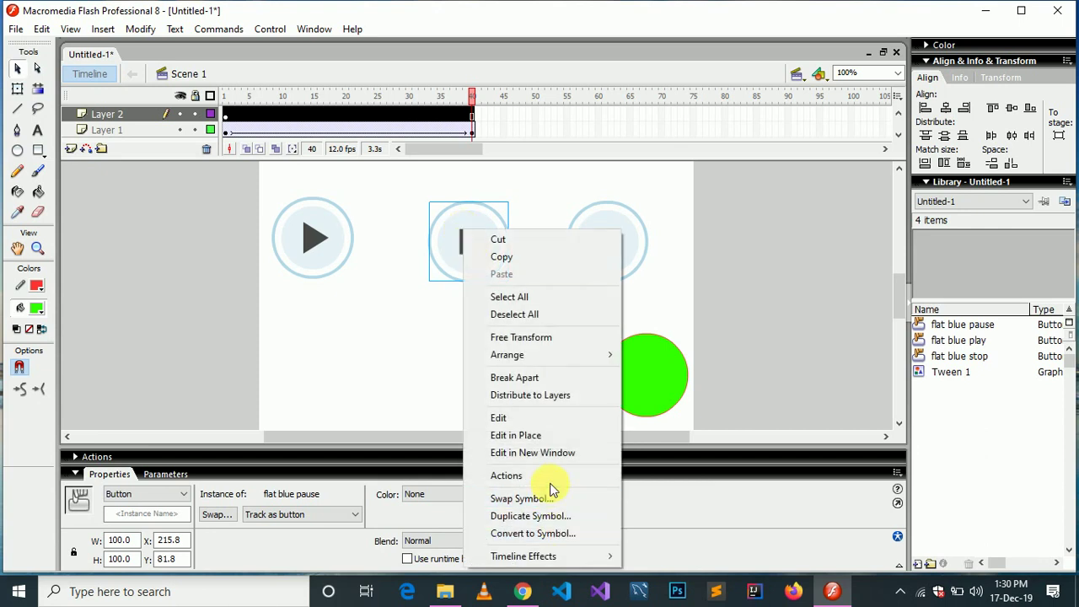
left_click(548, 475)
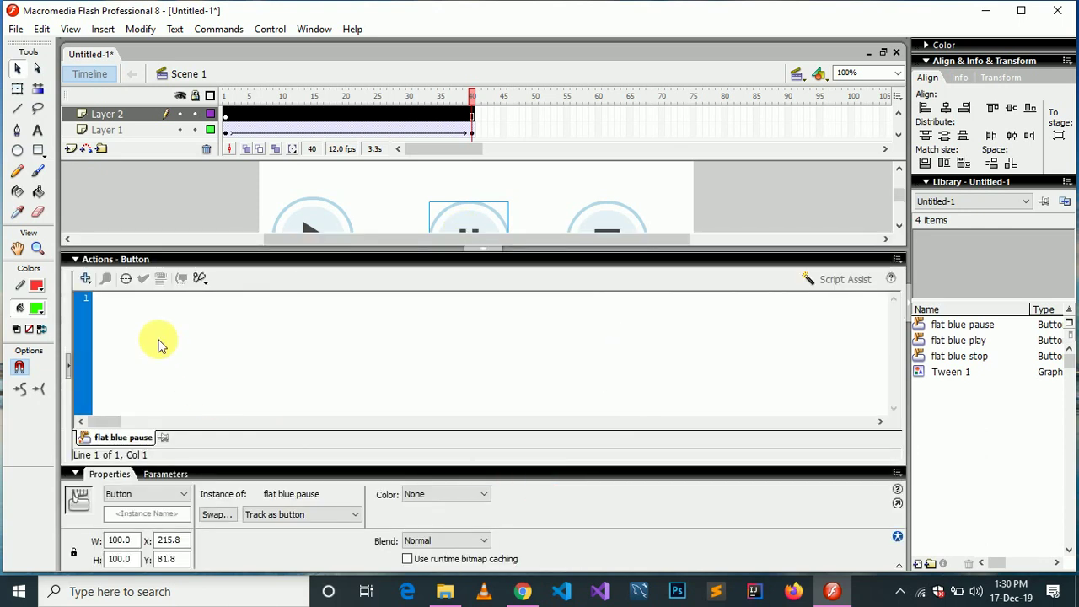
type("o")
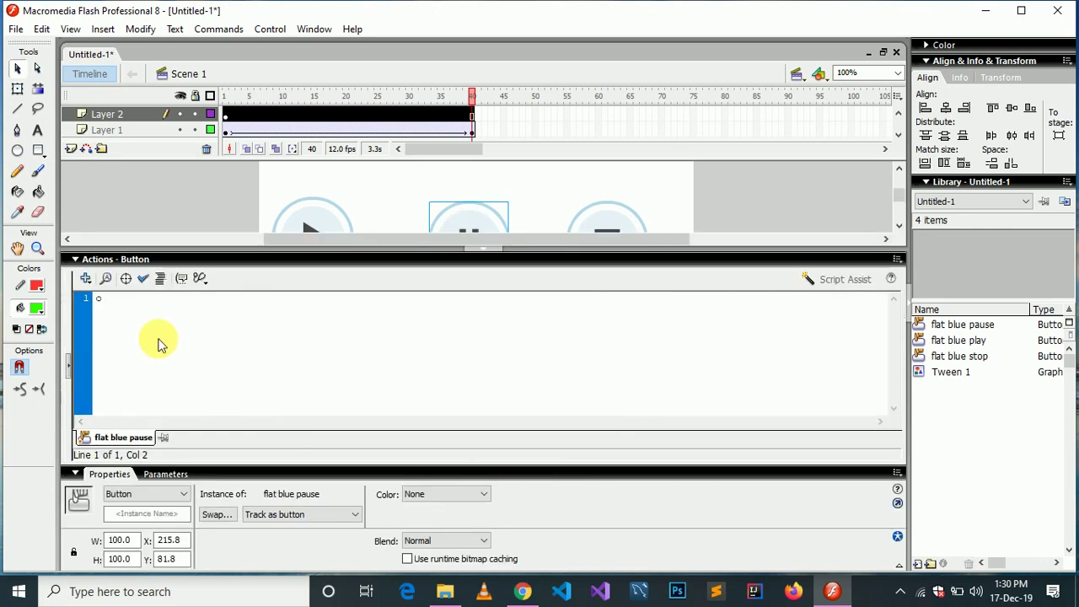
type("n (")
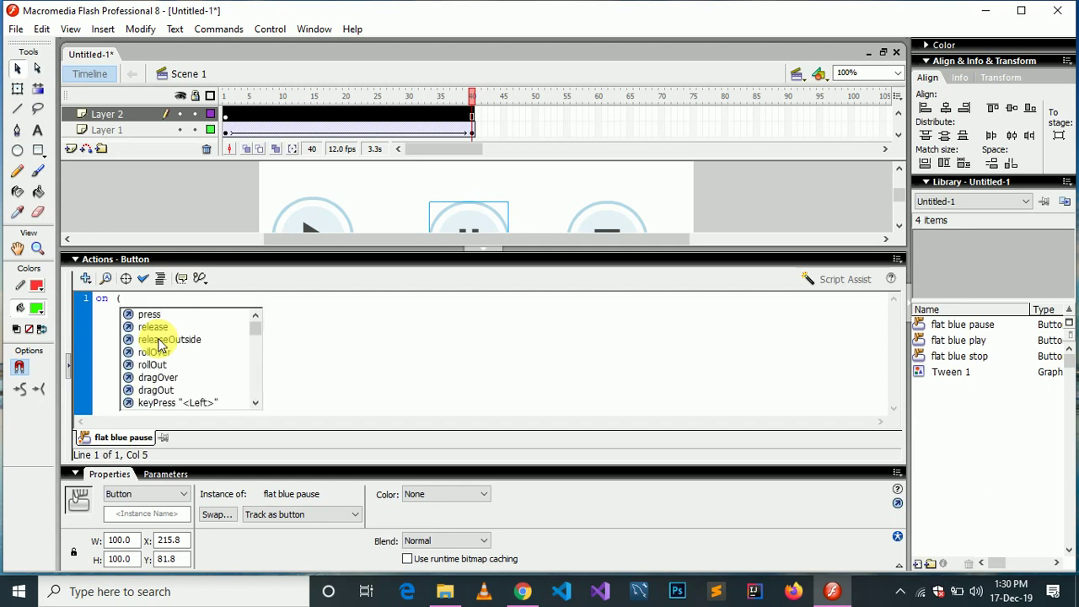
left_click(162, 345)
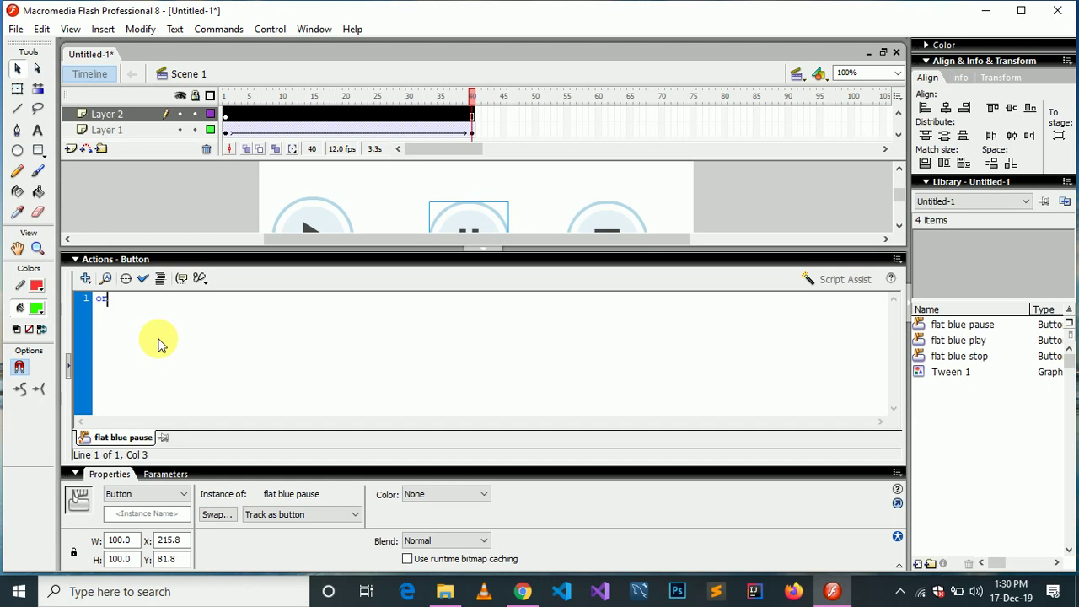
type("(")
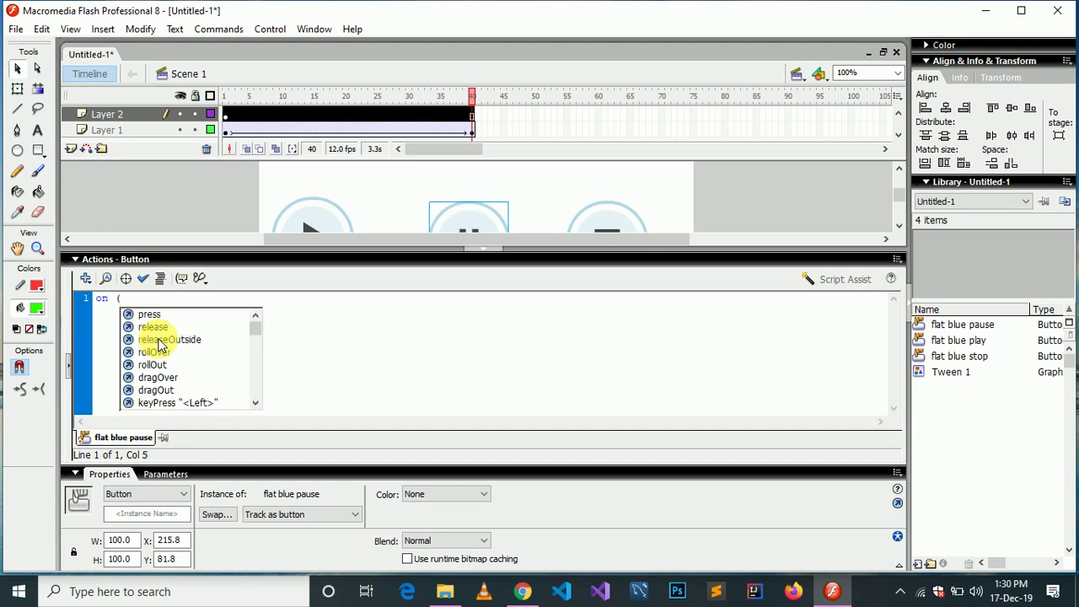
key("Down")
key("Down")
key("Return")
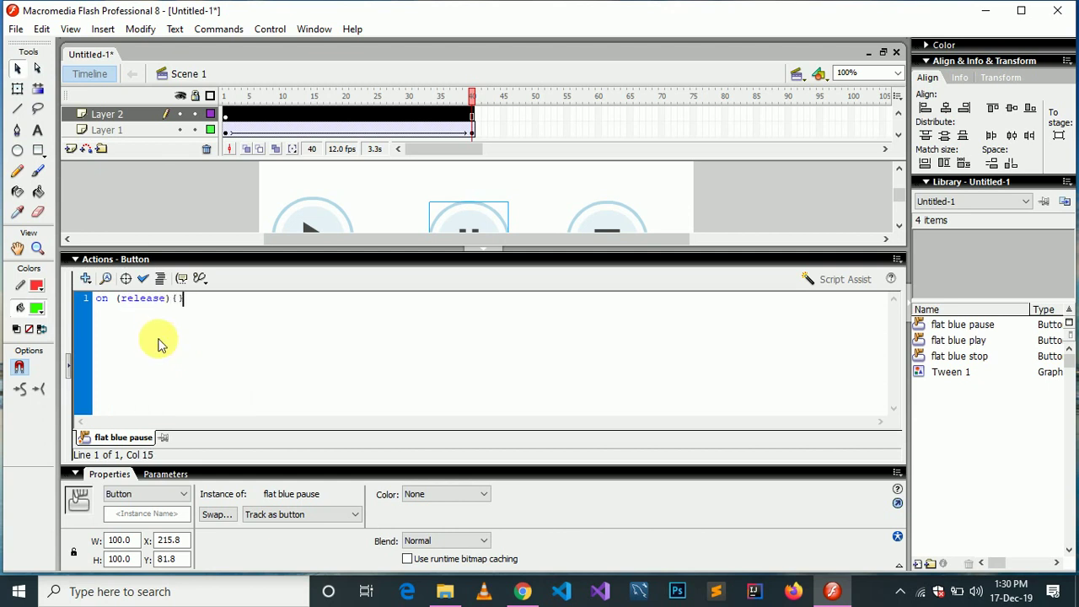
key("Return")
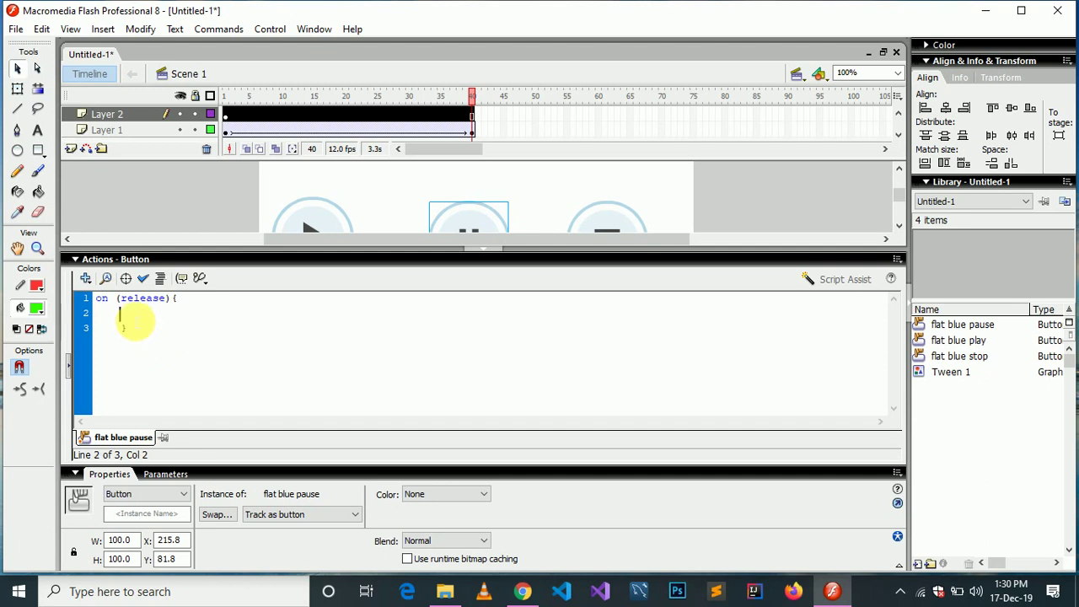
type("stop();")
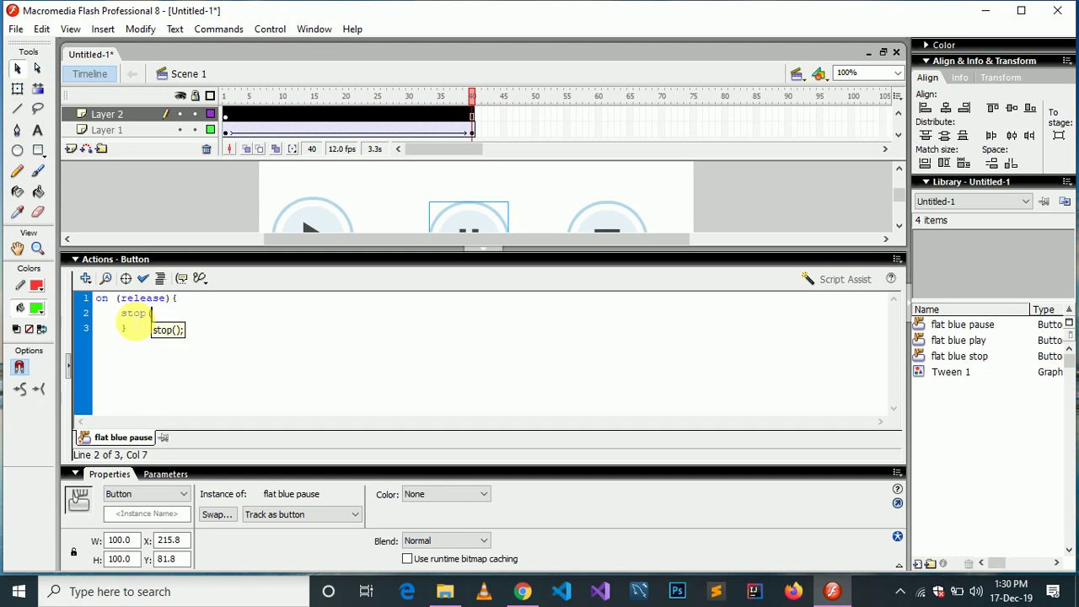
Check the pause button's script for syntax errors and collapse the script editor.
left_click(144, 278)
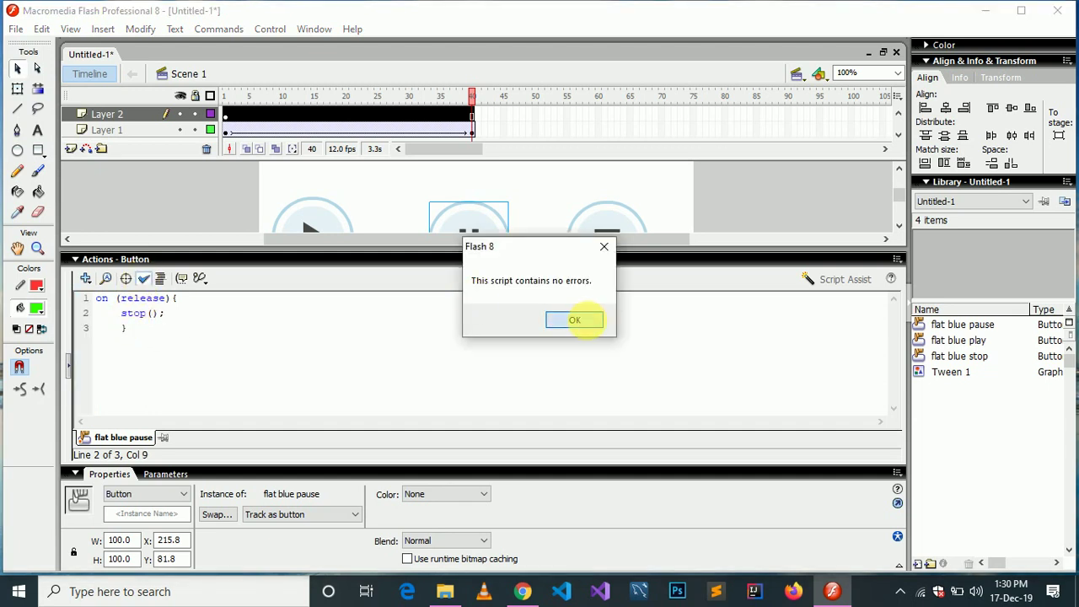
left_click(587, 321)
left_click(80, 259)
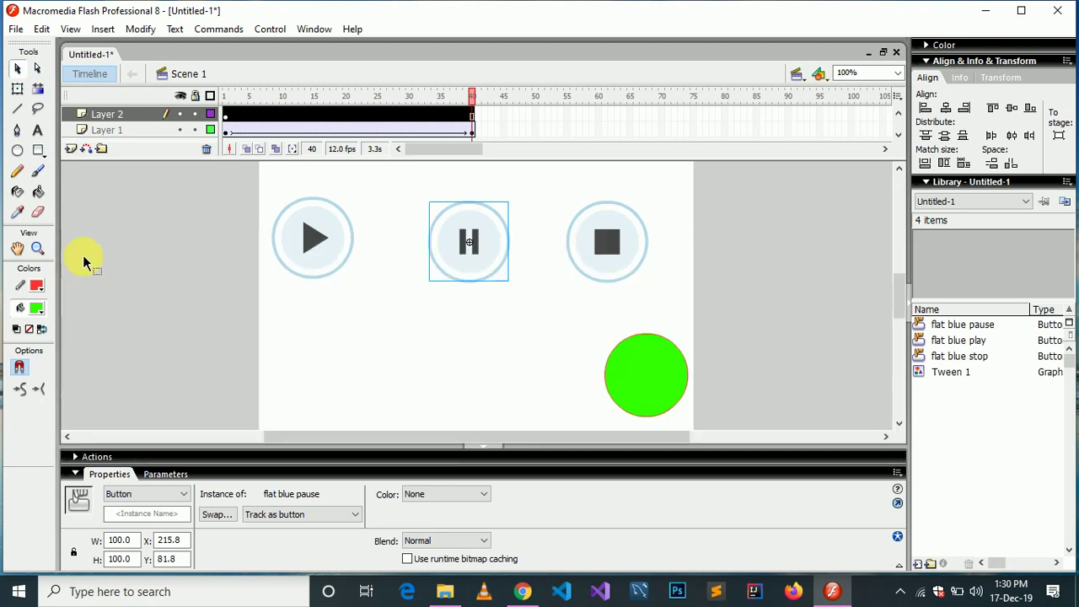
Attach an on (release) handler to the stop button that calls gotoANDStop(1);.
left_click(617, 231)
right_click(618, 229)
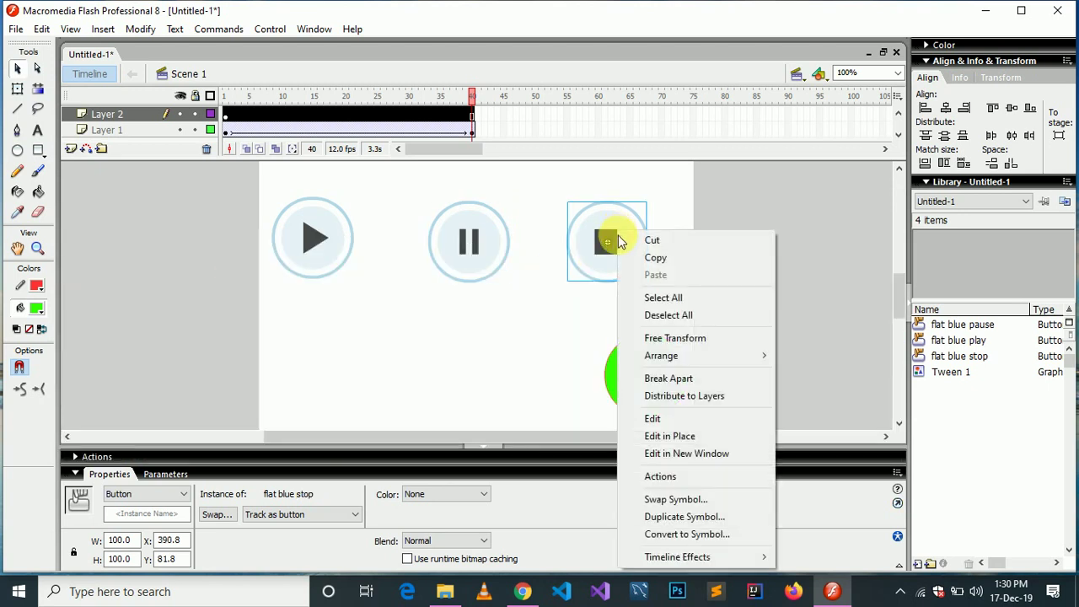
left_click(673, 476)
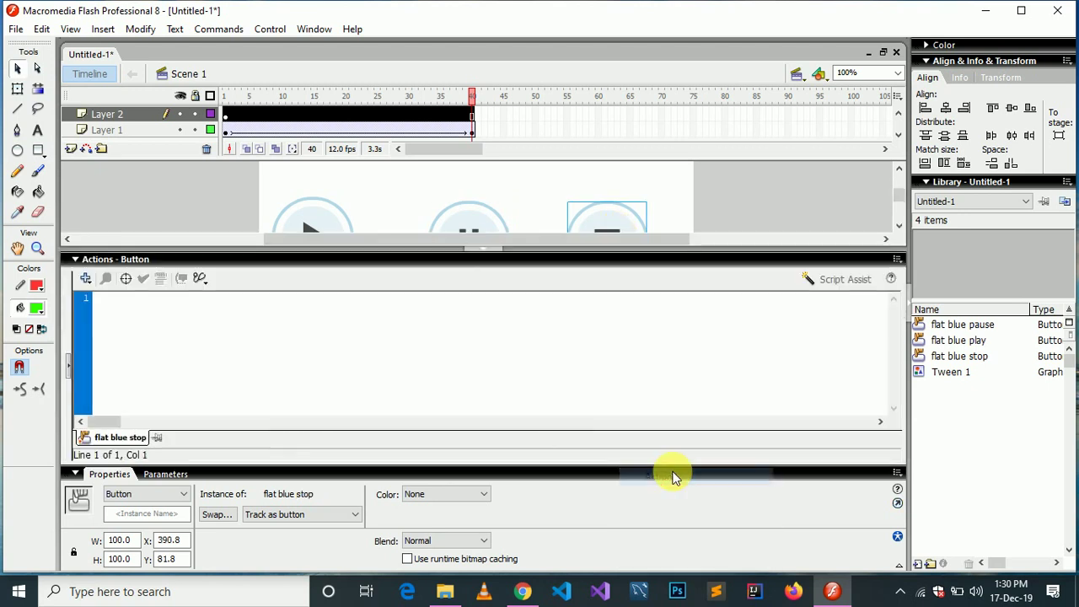
left_click(324, 372)
type("on")
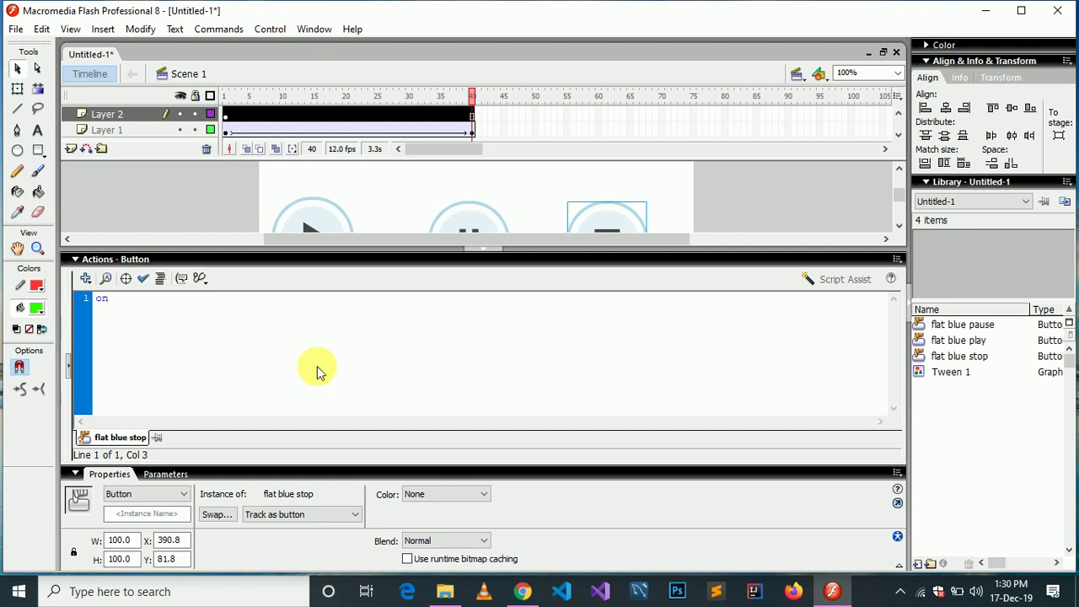
type(" (")
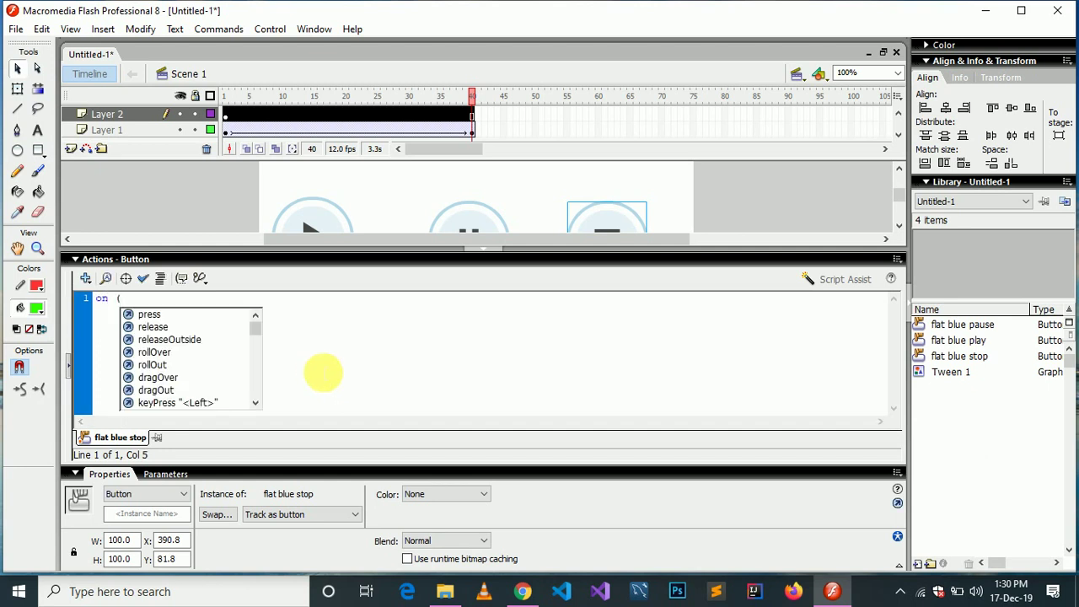
key("Left")
key("Right")
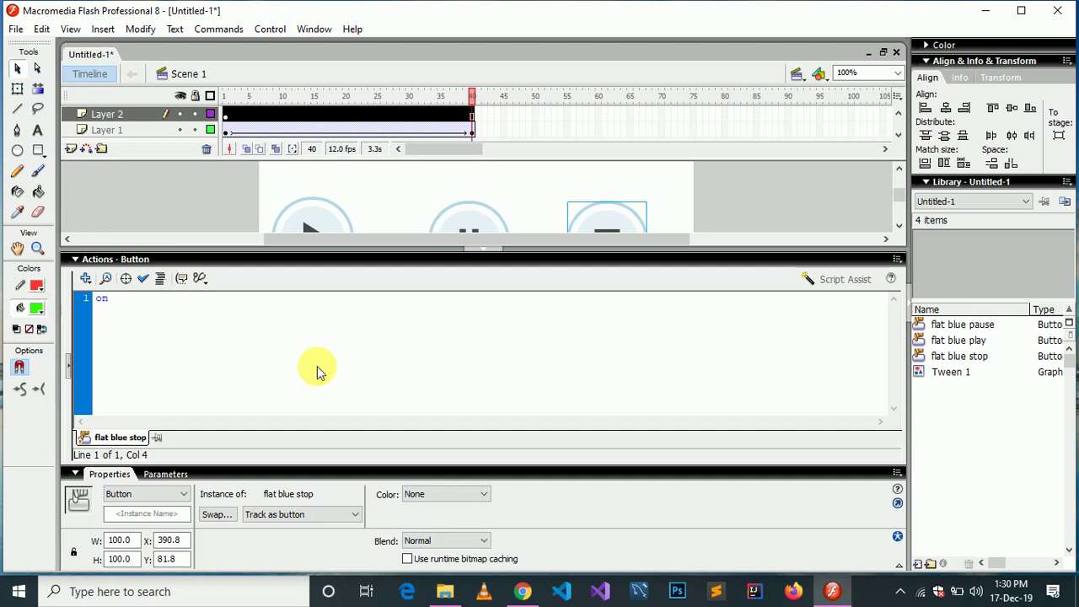
type("(")
key("Down")
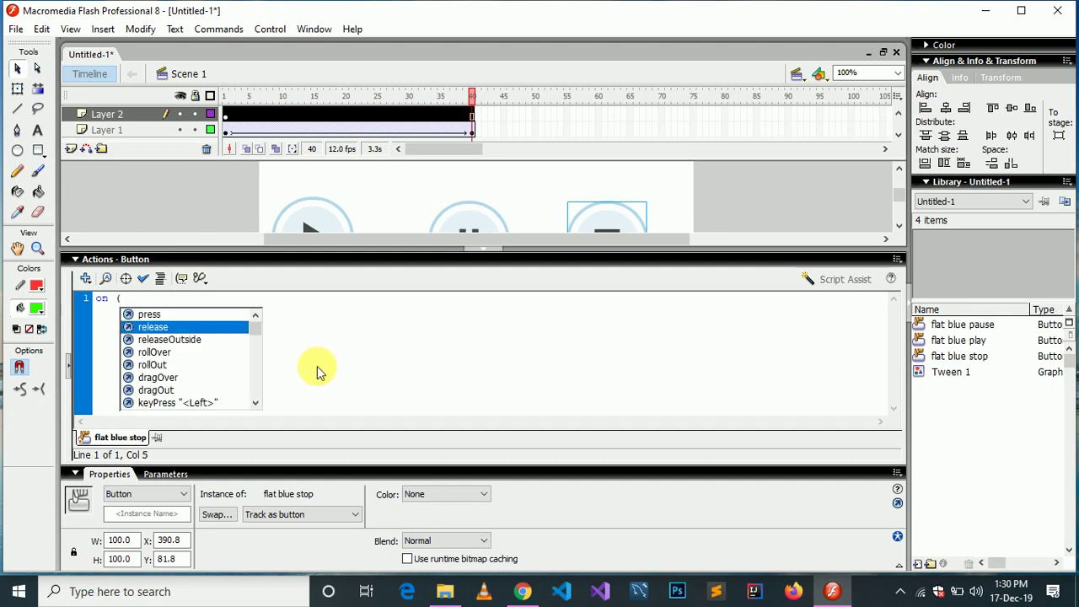
key("Return")
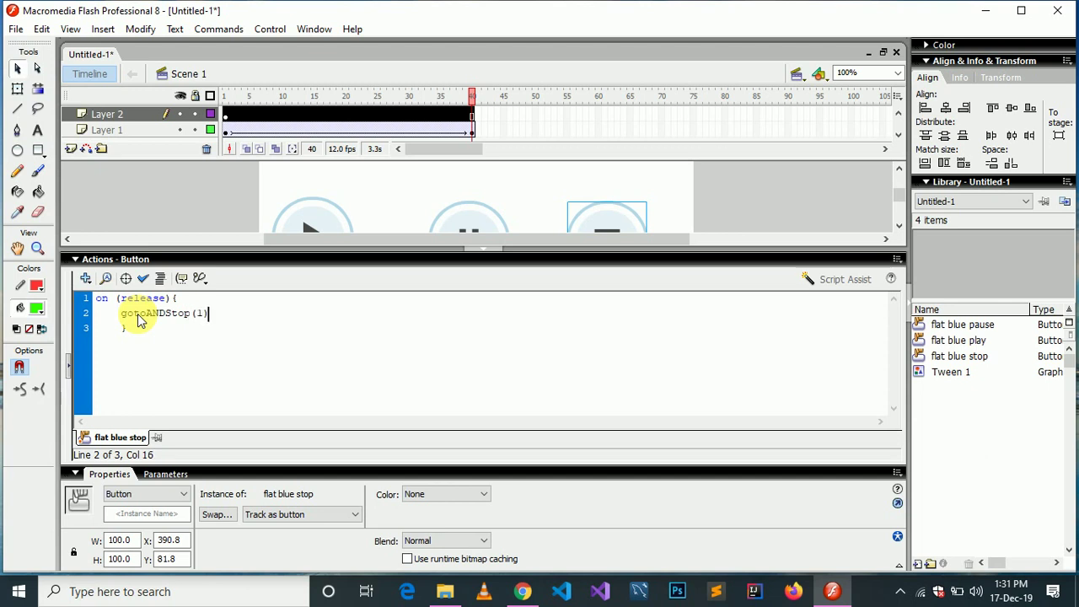
Check the stop button's script for syntax errors and collapse the script editor.
left_click(143, 279)
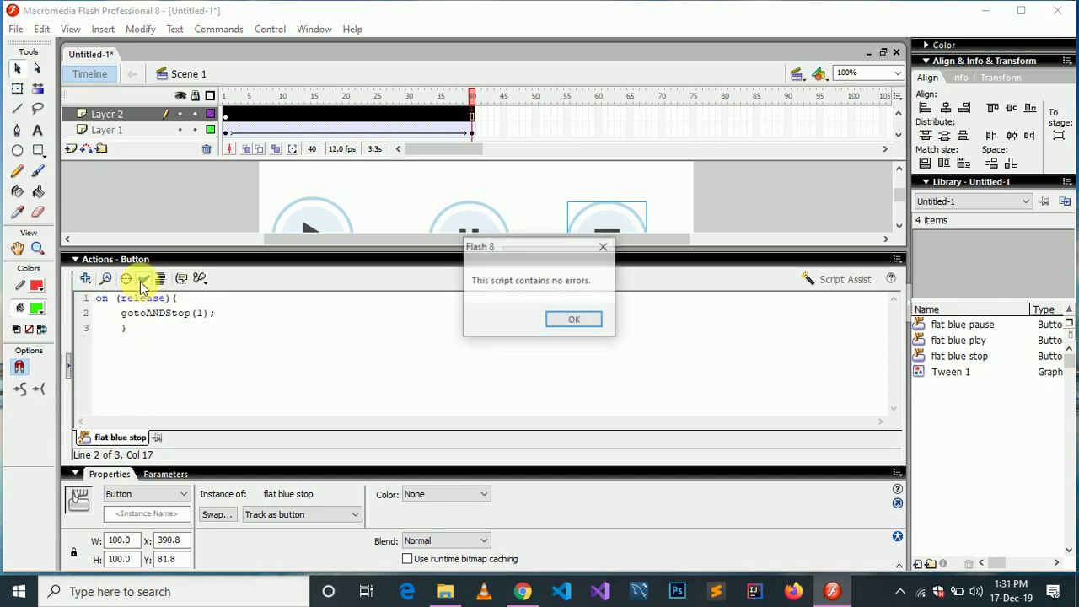
left_click(573, 323)
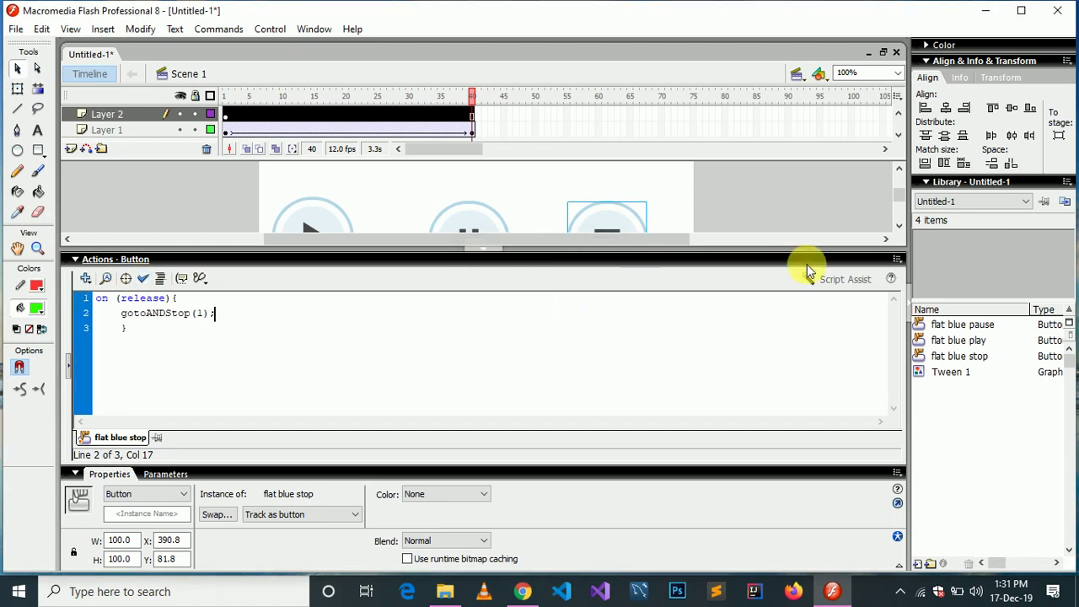
left_click(75, 260)
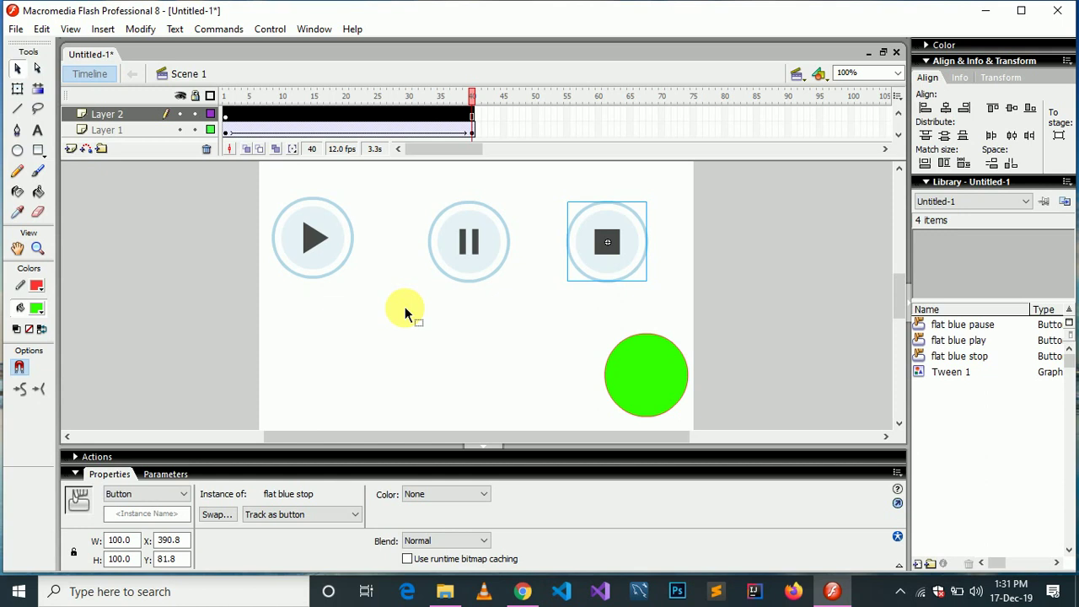
Test the movie, try the pause and play buttons on the moving circle, and close the preview.
left_click(285, 29)
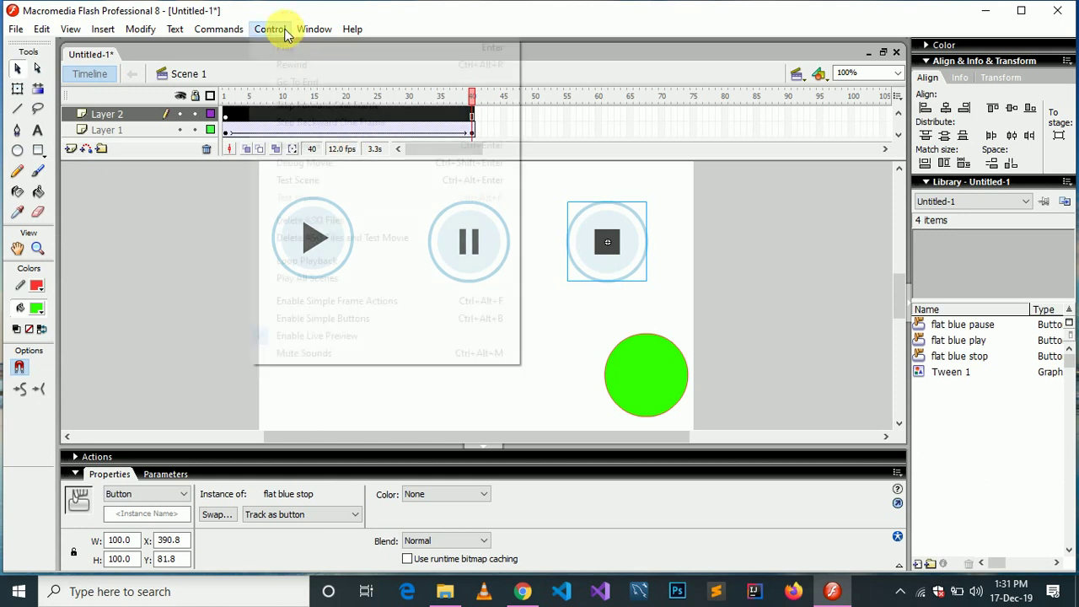
left_click(329, 145)
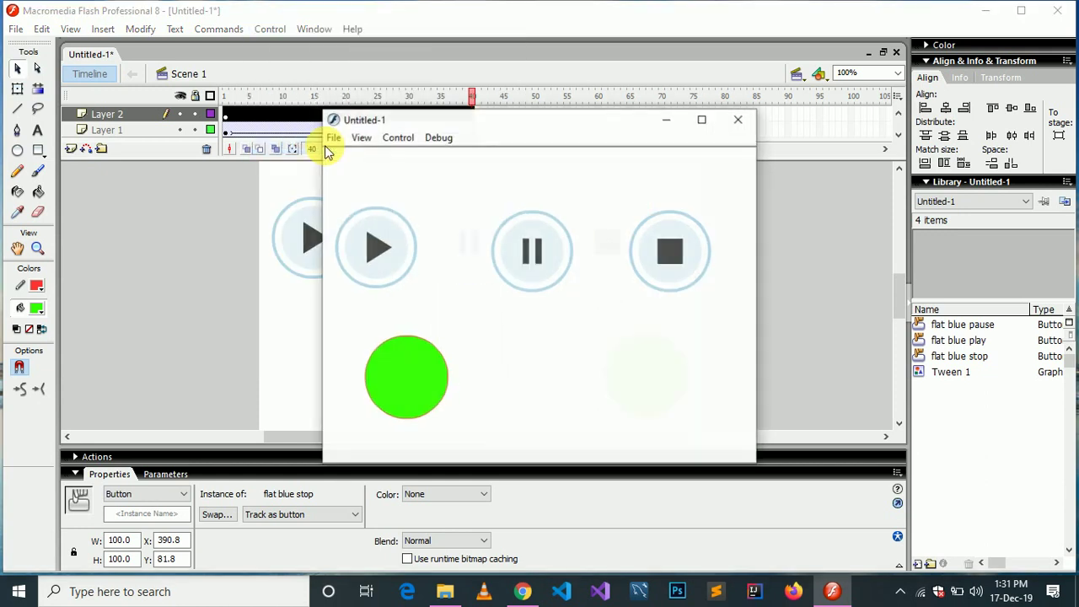
left_click(560, 233)
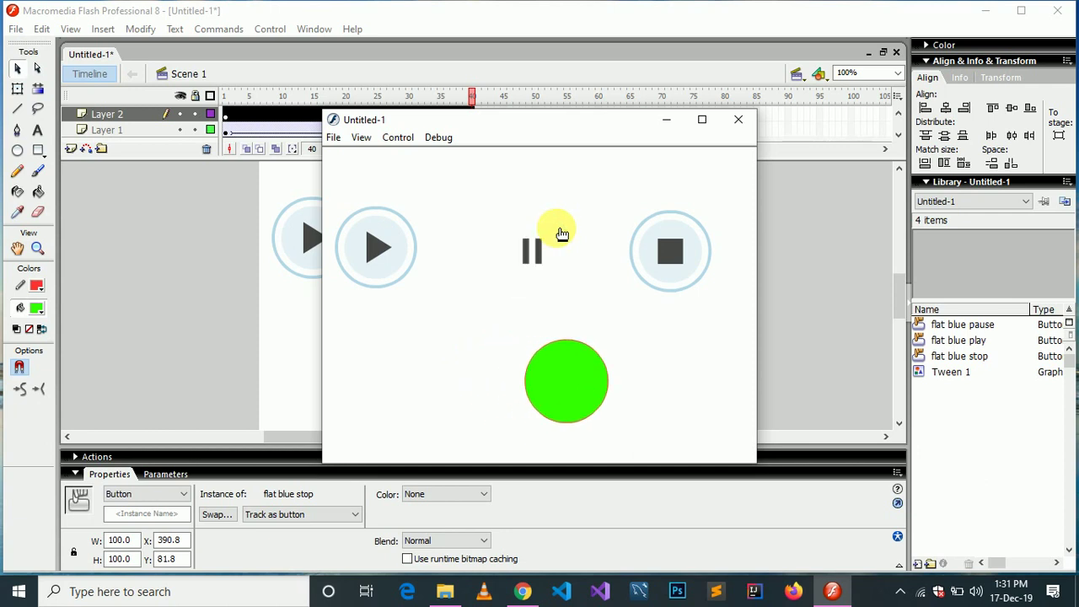
left_click(395, 245)
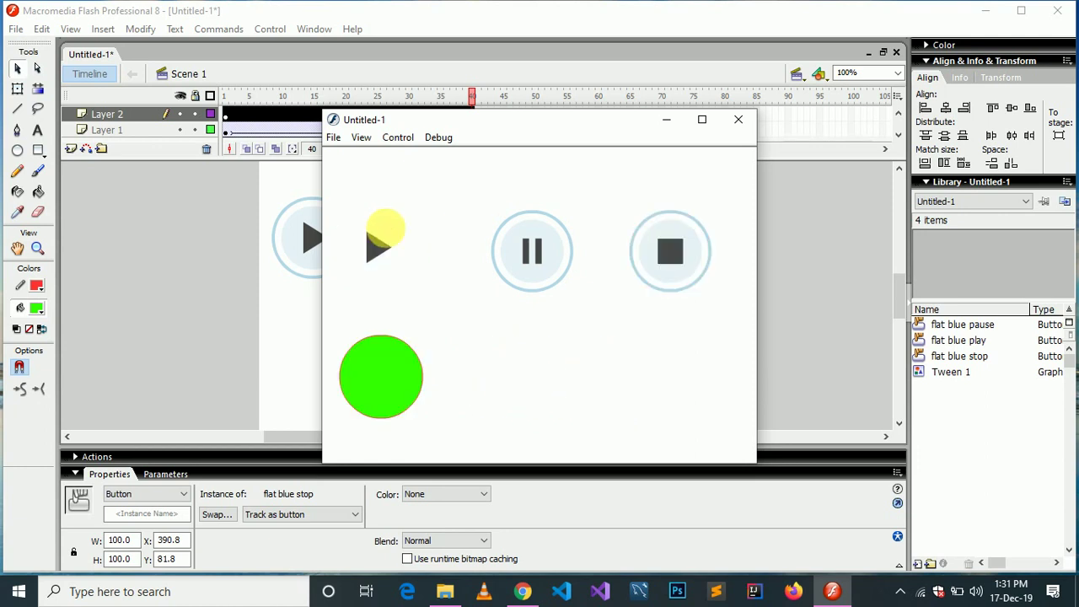
left_click(376, 243)
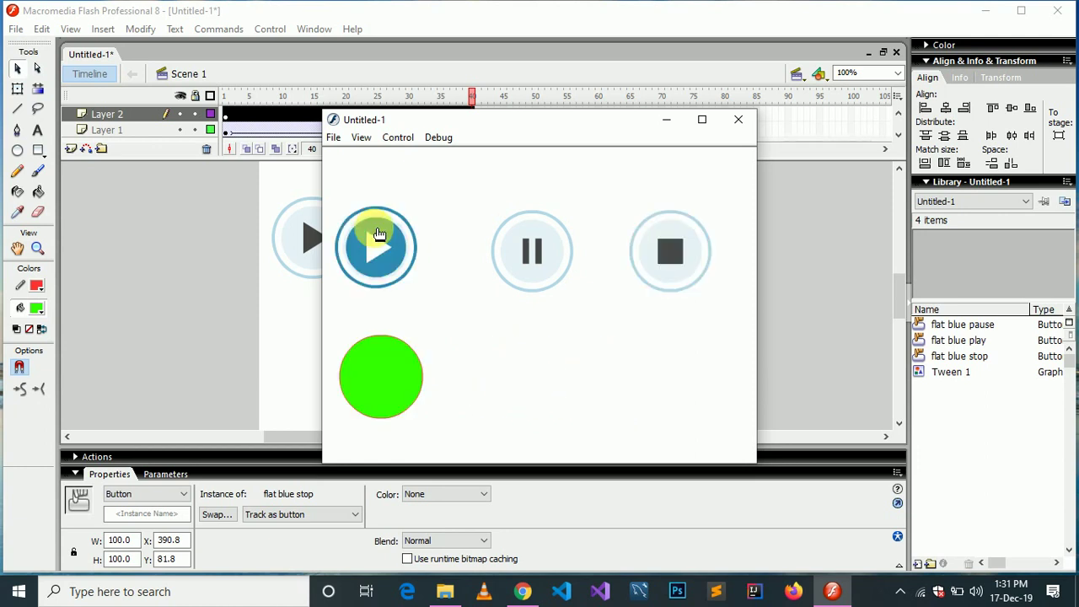
left_click(737, 120)
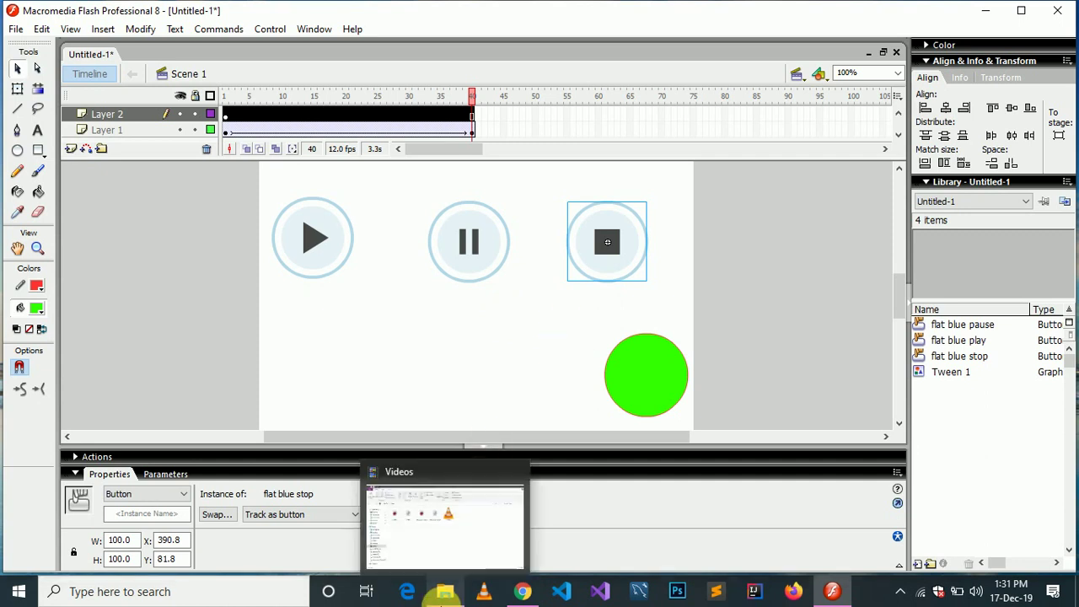
Switch to File Explorer and import the music file from the Videos folder into the Flash document's library.
left_click(445, 593)
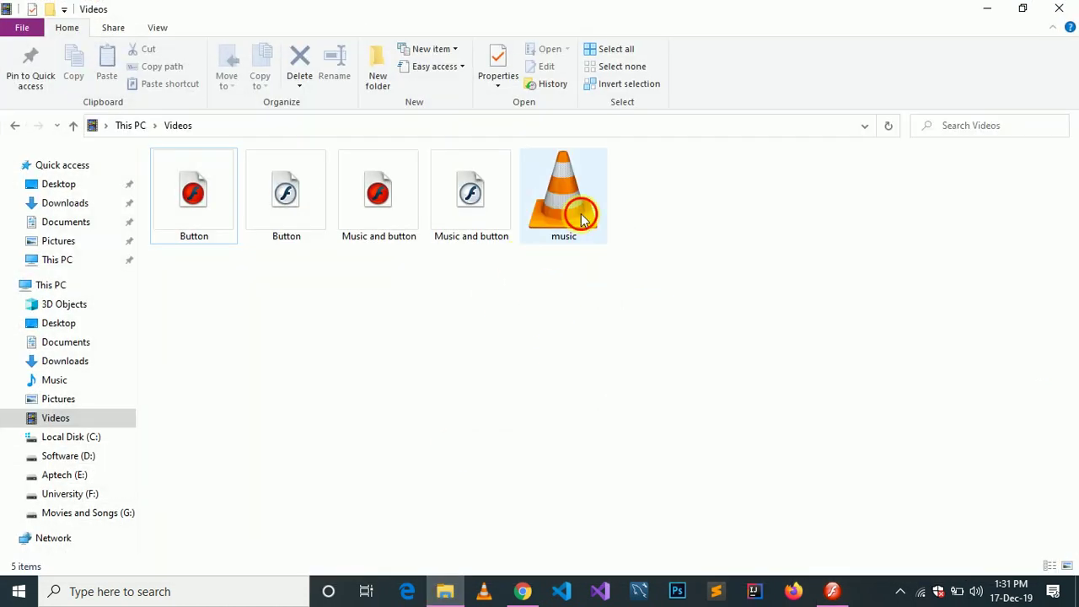
left_click(580, 215)
left_click_drag(567, 203, 970, 400)
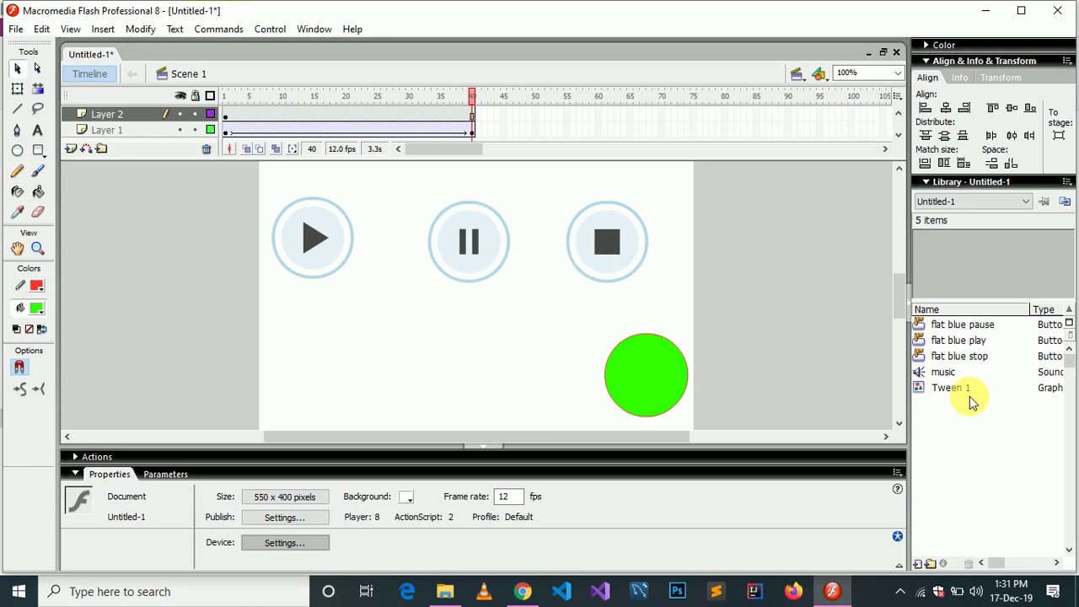
Assign the music sound with Start sync to the Down frame of the play button's text layer and return to Scene 1.
left_click(312, 243)
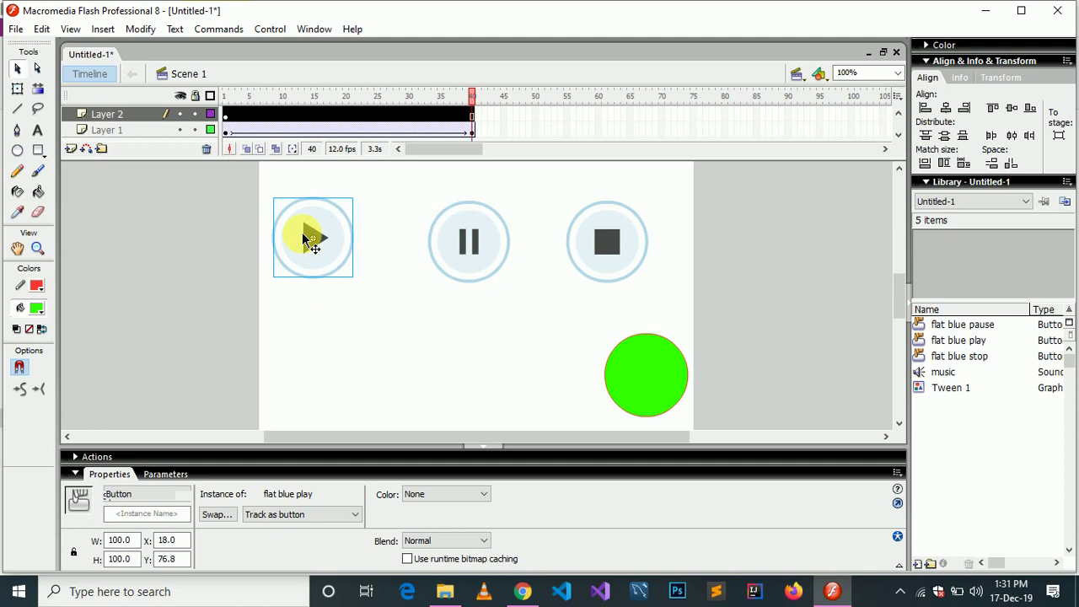
double_click(303, 240)
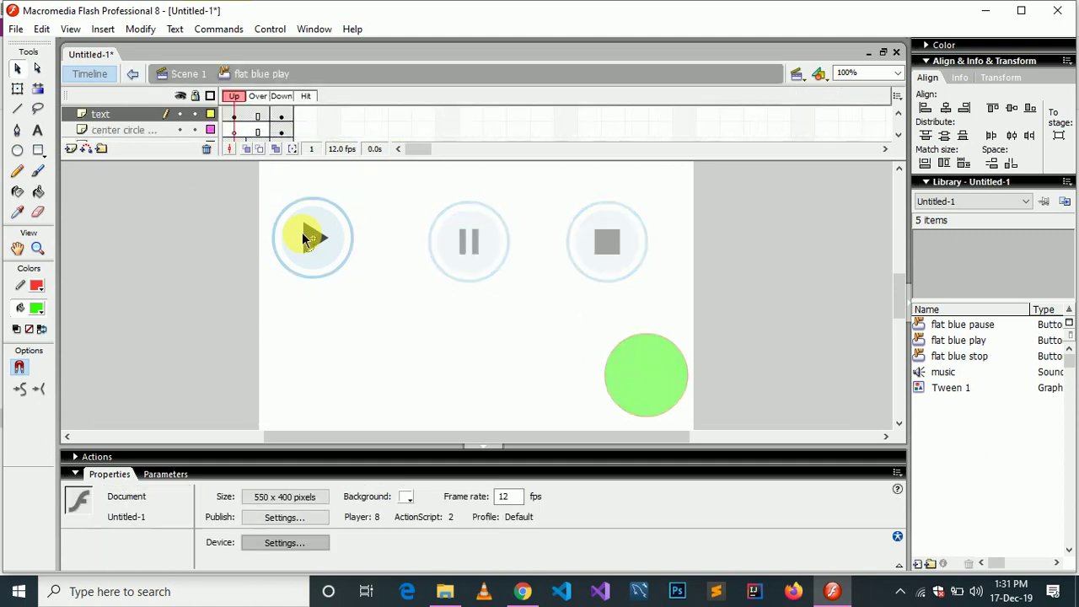
left_click(283, 116)
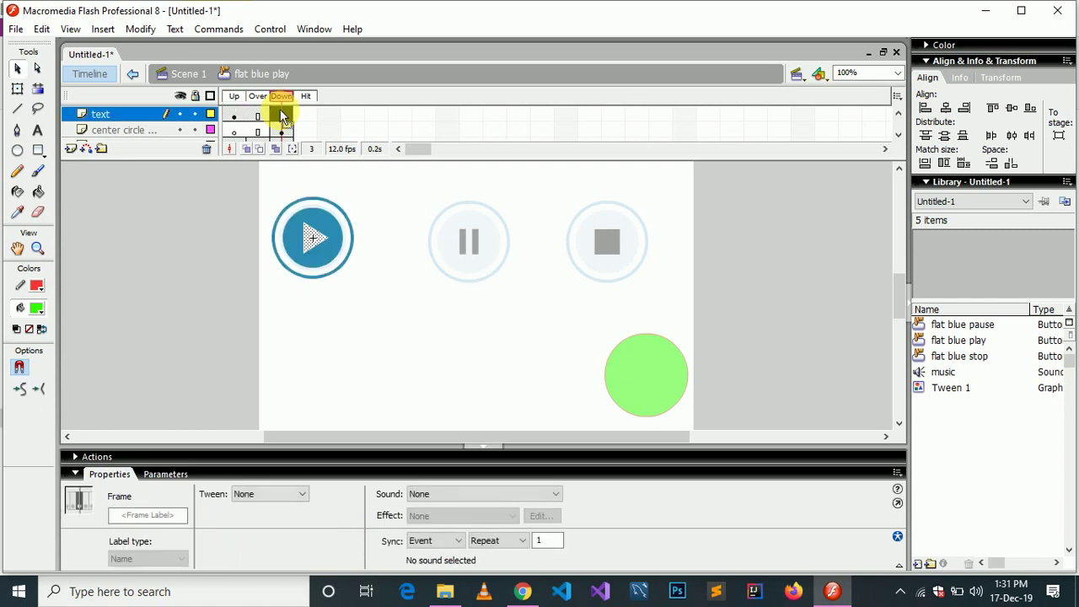
left_click(544, 496)
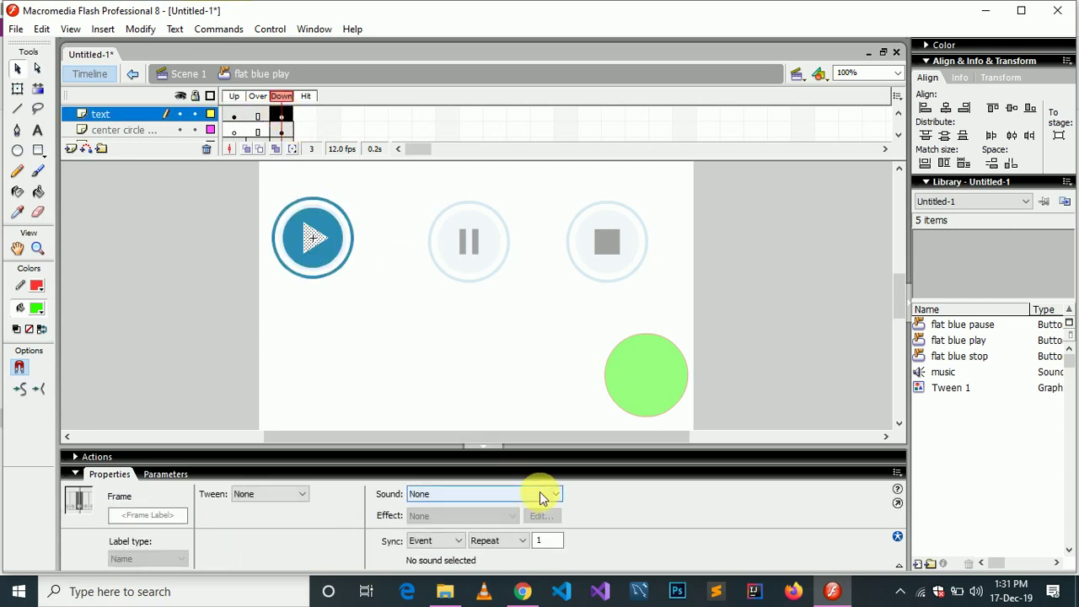
left_click(486, 520)
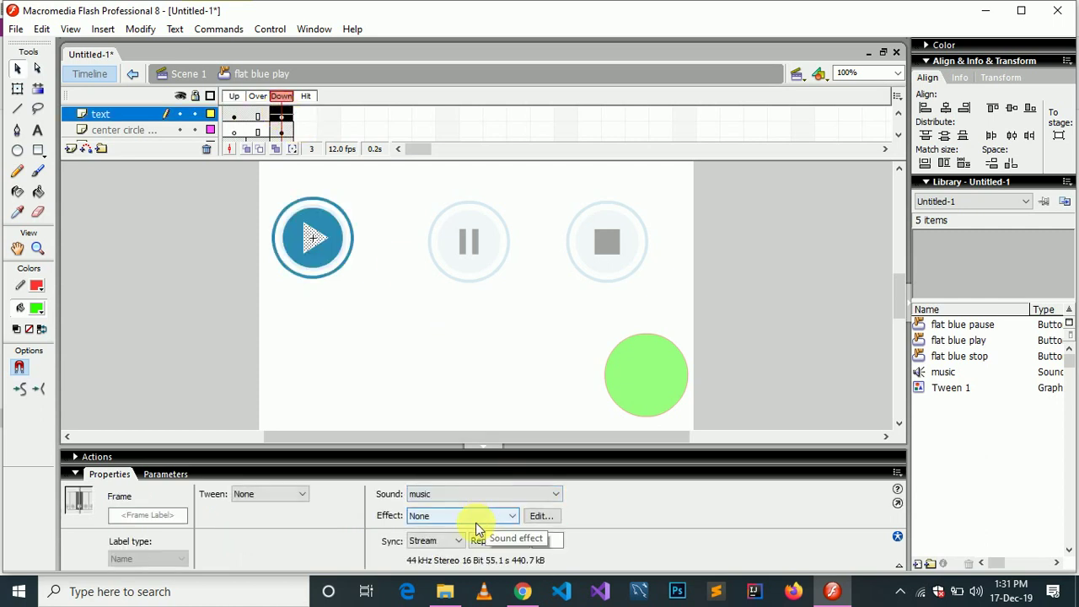
left_click(449, 544)
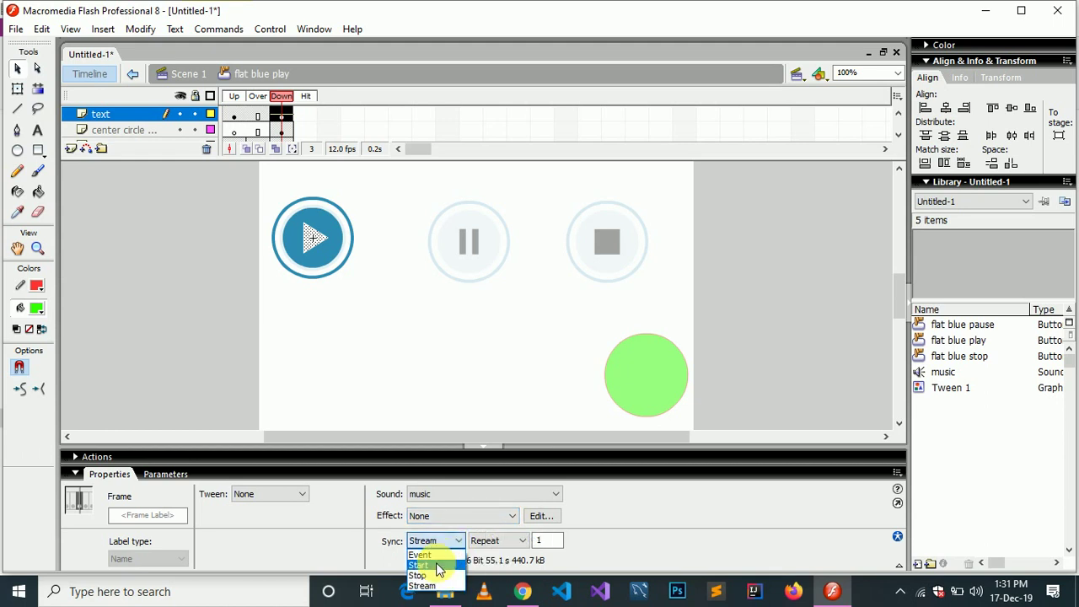
left_click(420, 565)
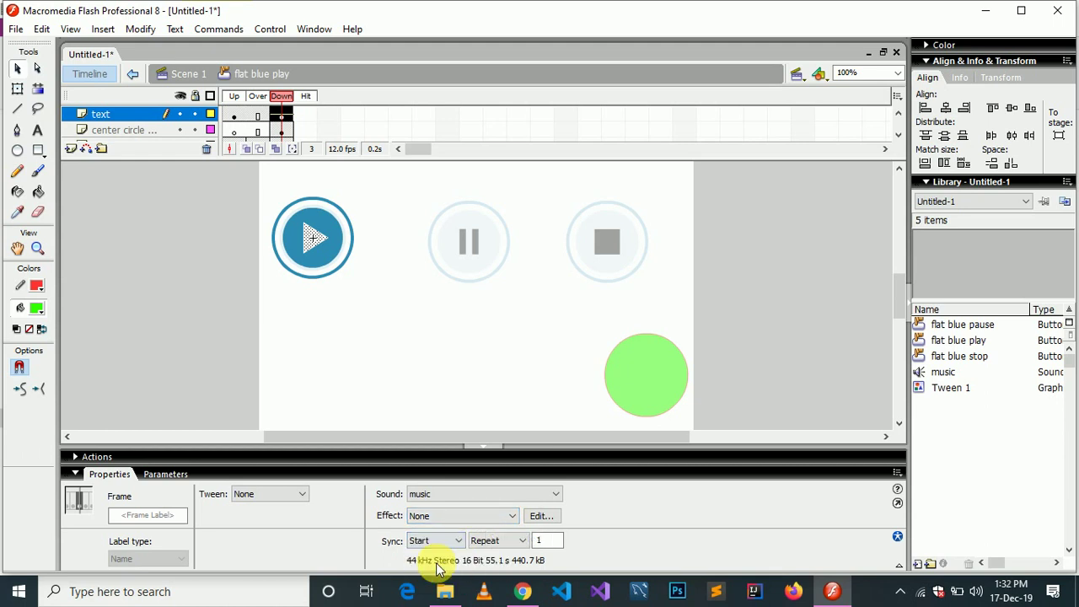
double_click(399, 289)
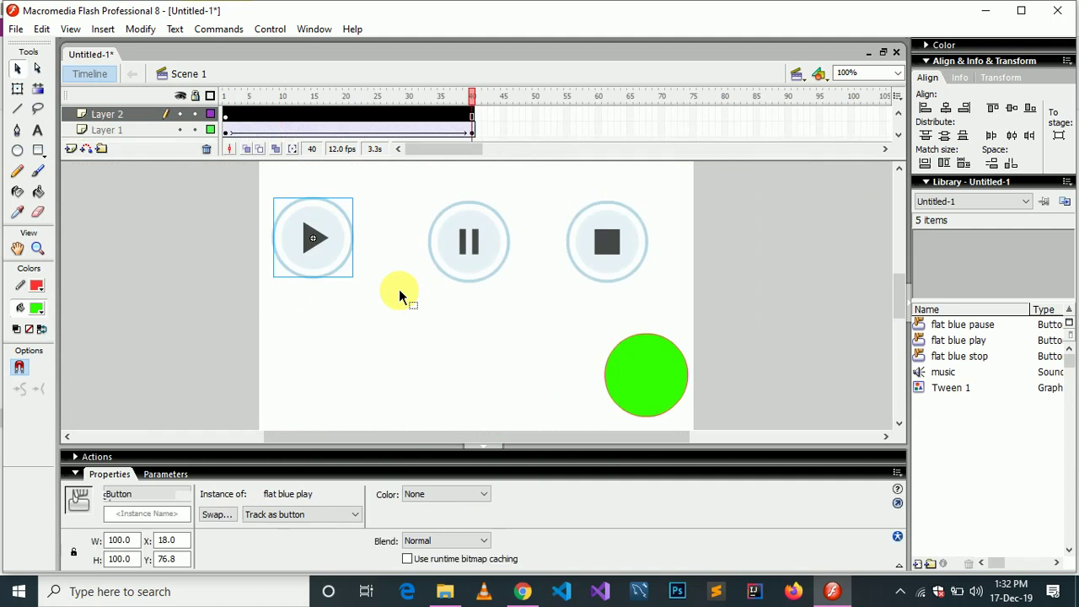
Assign the music sound with Stop sync to the Down frame of the pause button's text layer and return to Scene 1.
left_click(486, 221)
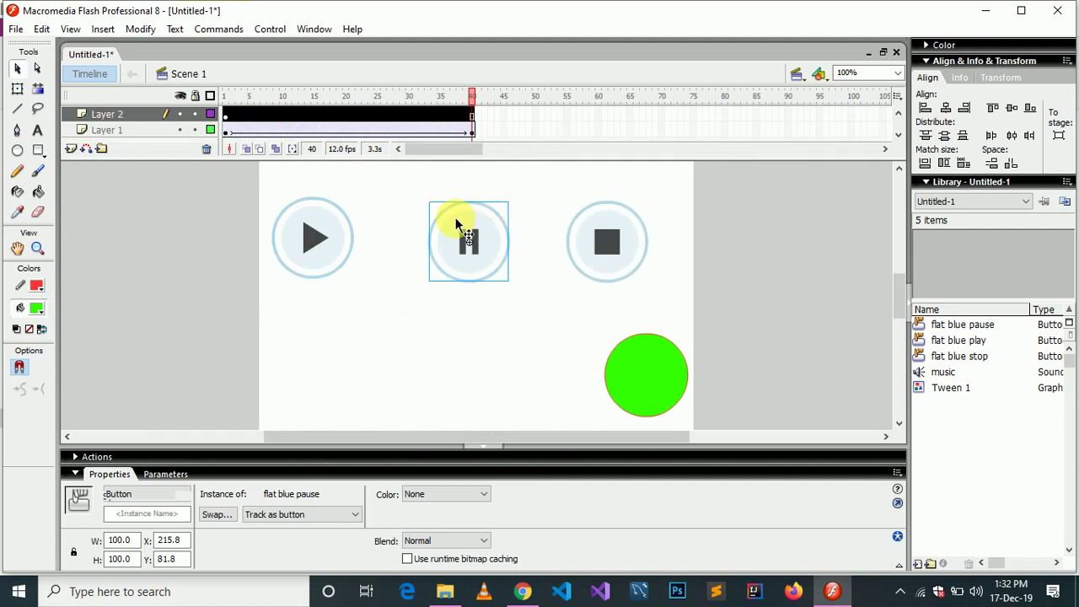
double_click(455, 217)
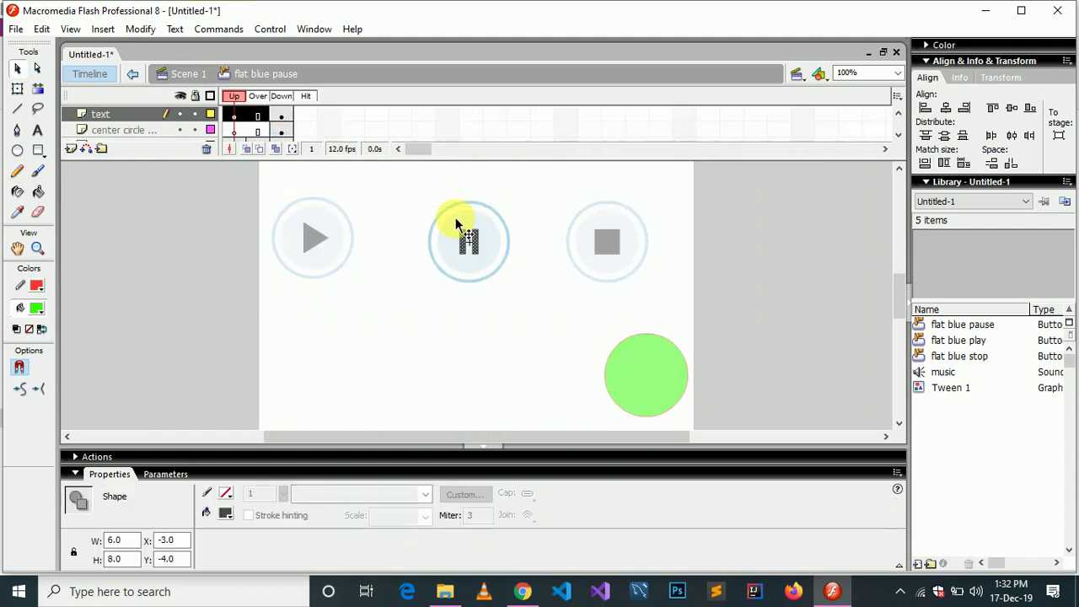
left_click(282, 113)
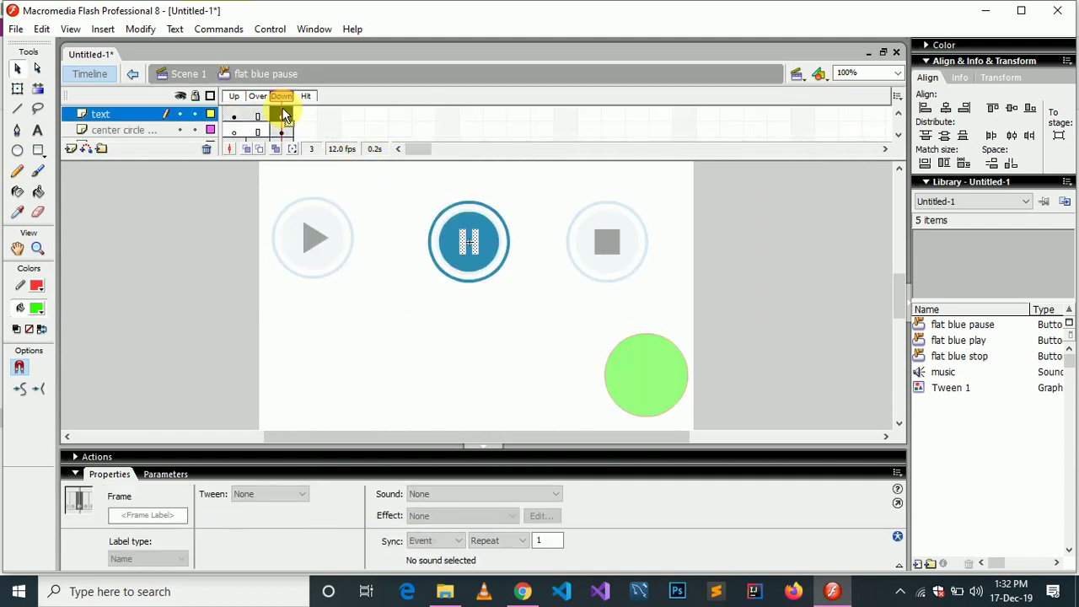
left_click(553, 493)
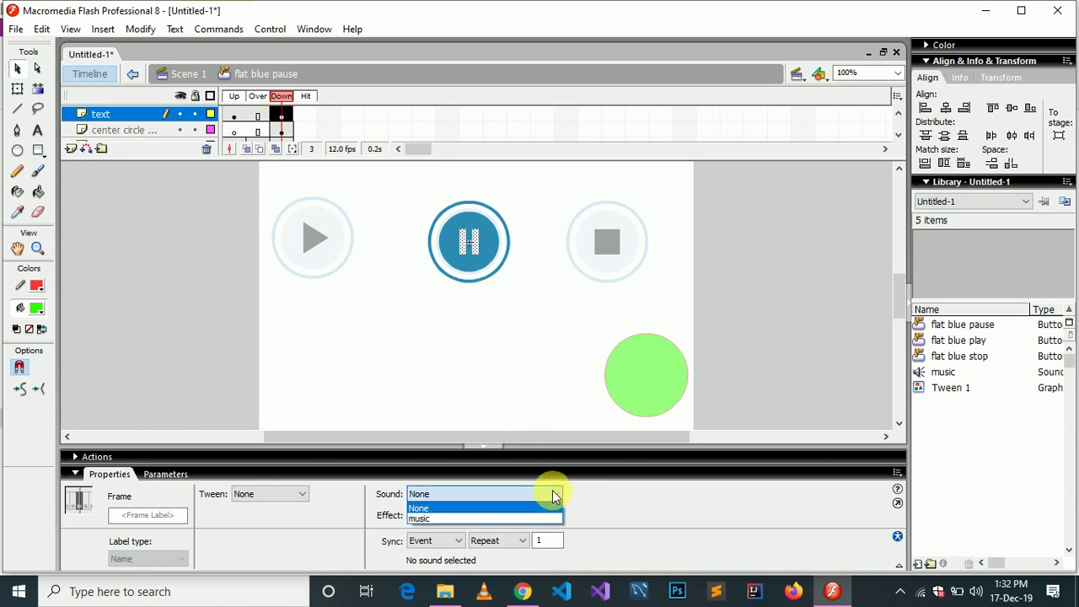
left_click(498, 521)
left_click(454, 542)
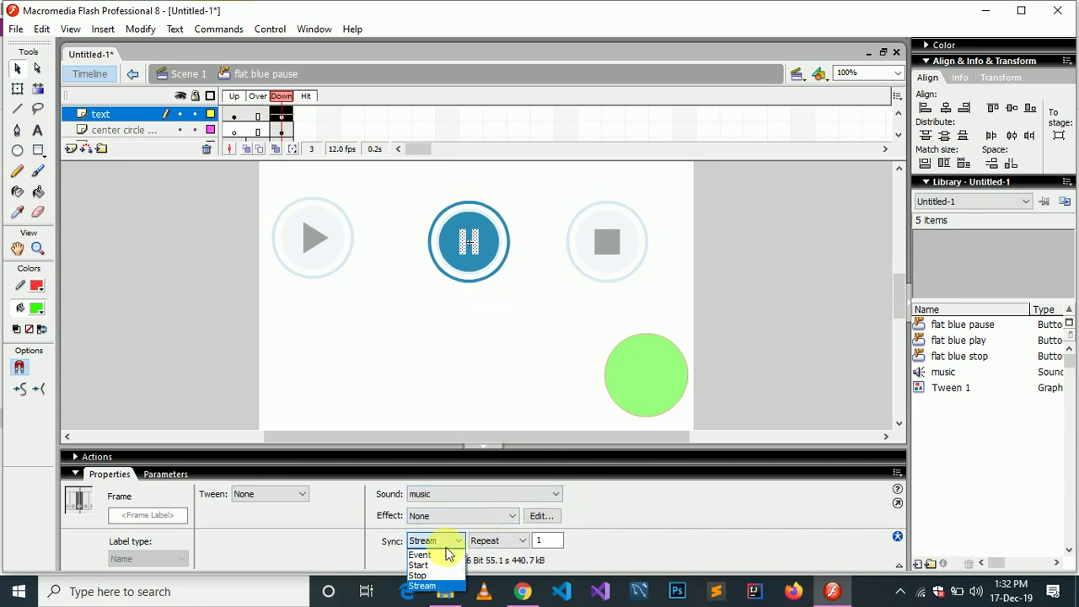
left_click(445, 575)
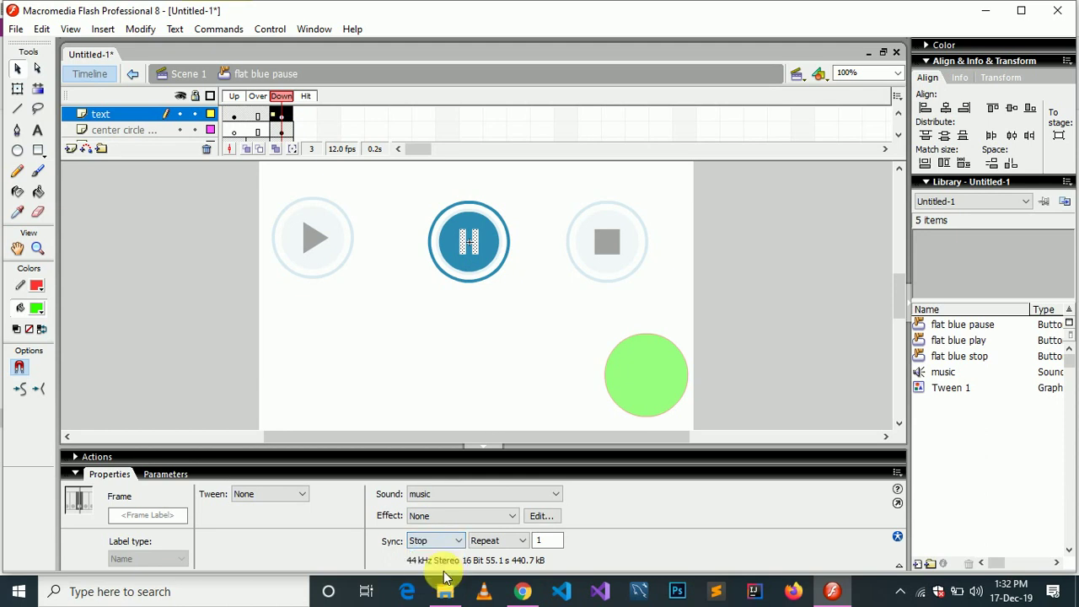
double_click(427, 309)
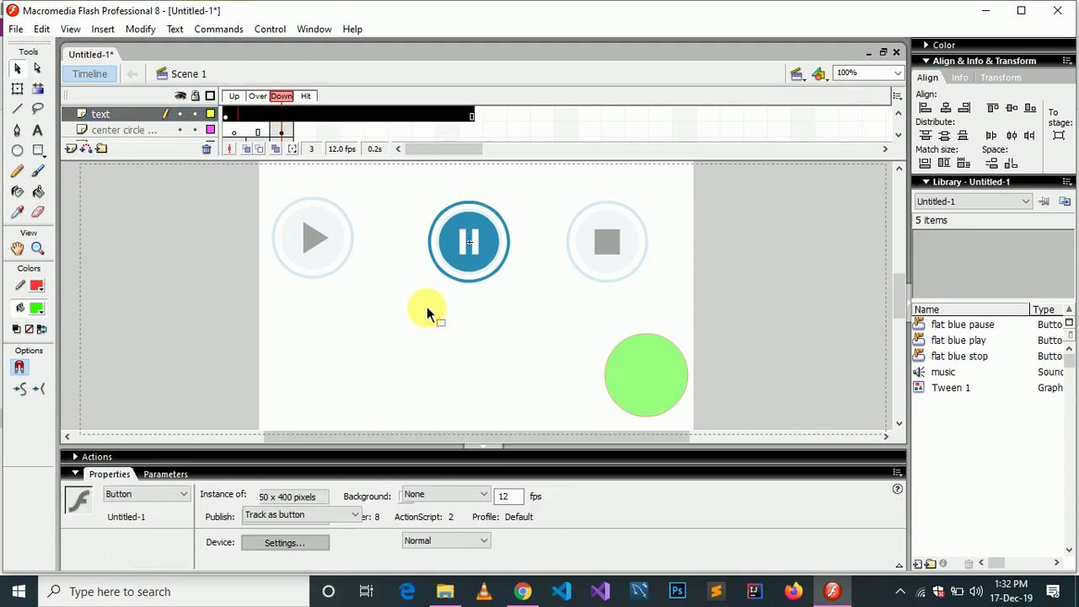
Assign the music sound with Stop sync to the Down frame of the stop button's text layer and return to Scene 1.
left_click(605, 228)
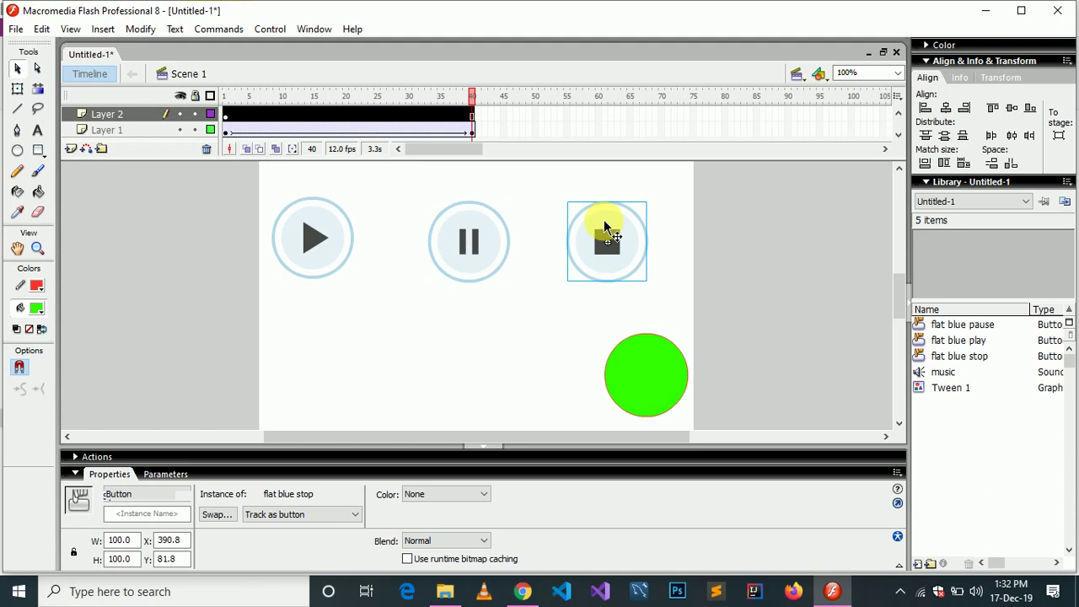
double_click(607, 242)
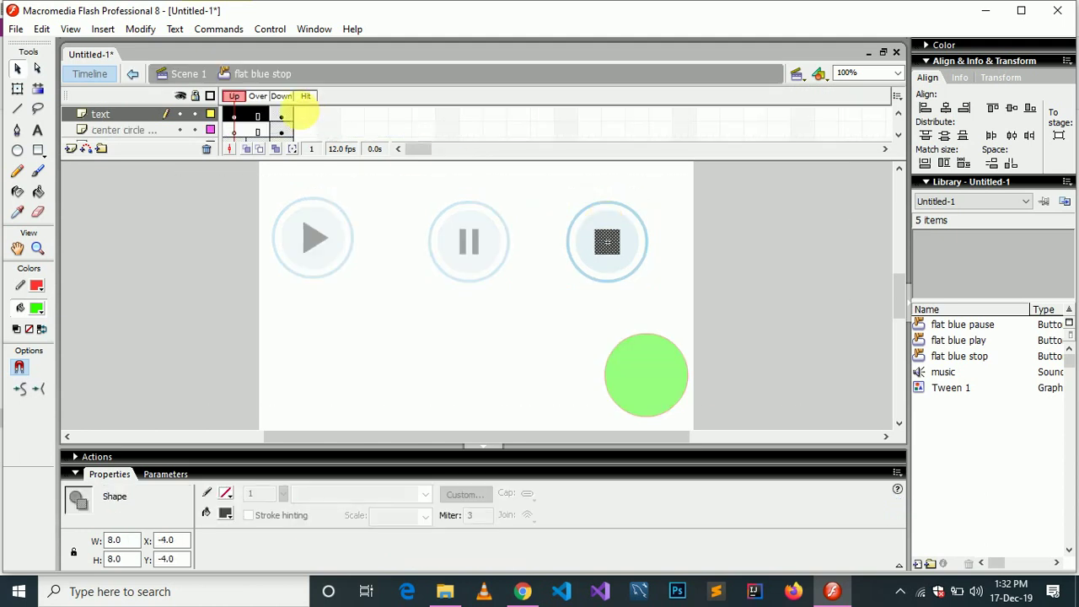
left_click(279, 116)
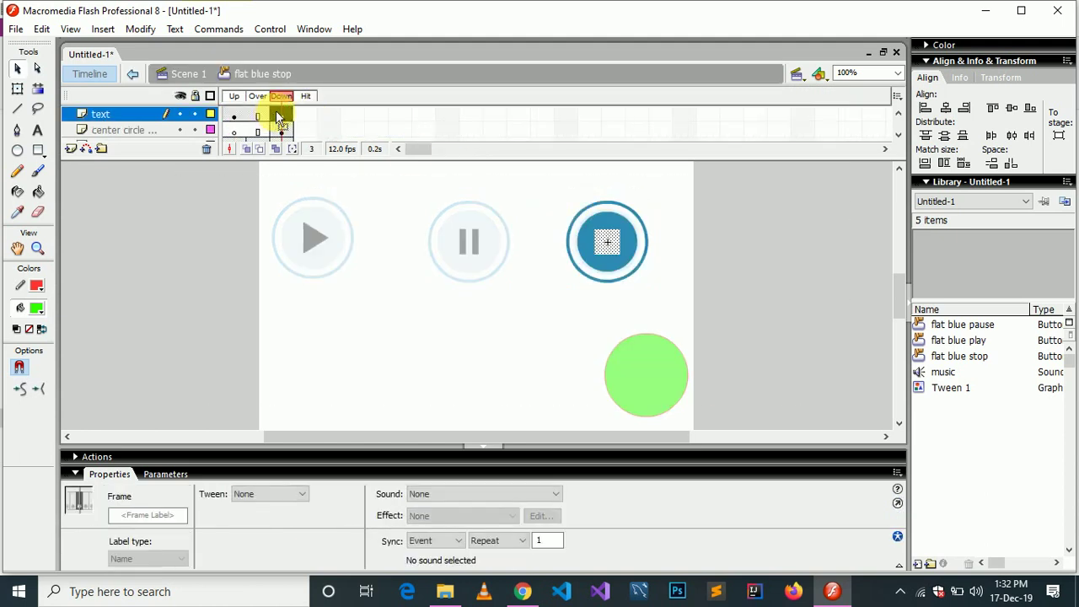
left_click(554, 495)
left_click(492, 527)
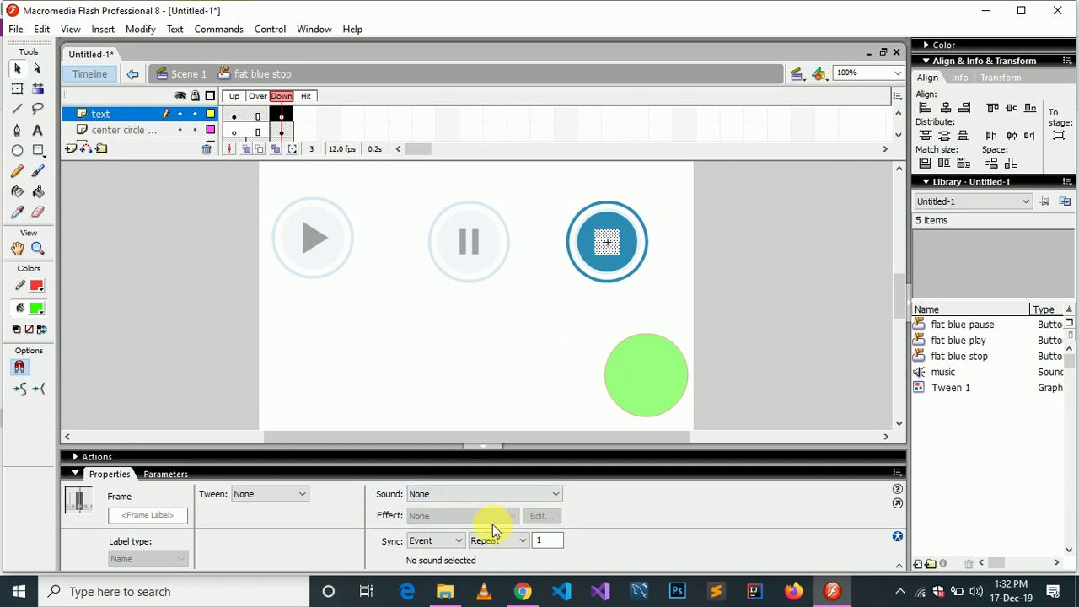
left_click(454, 542)
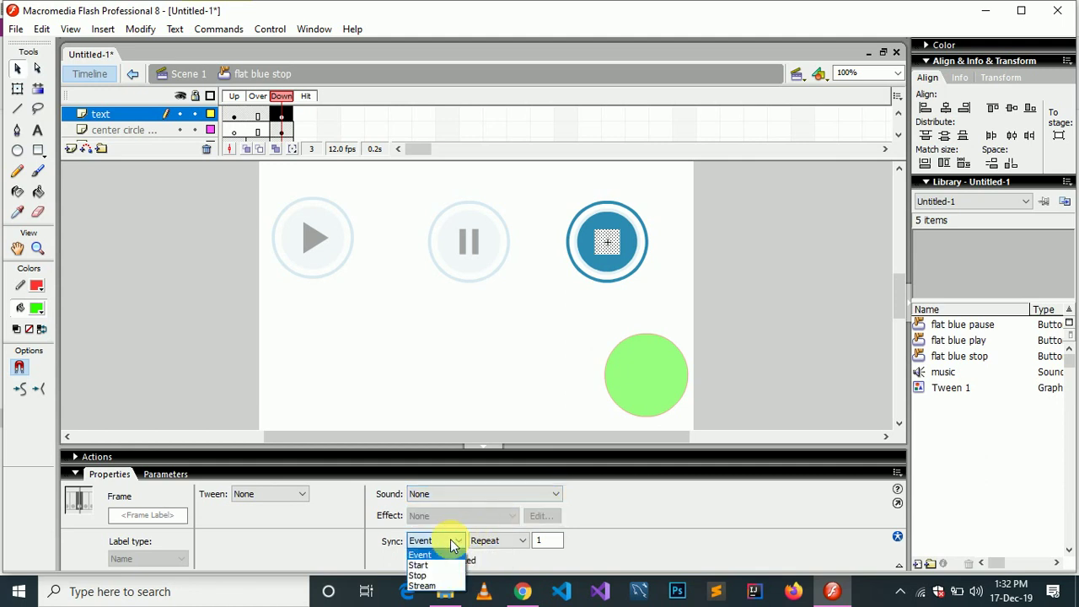
left_click(546, 493)
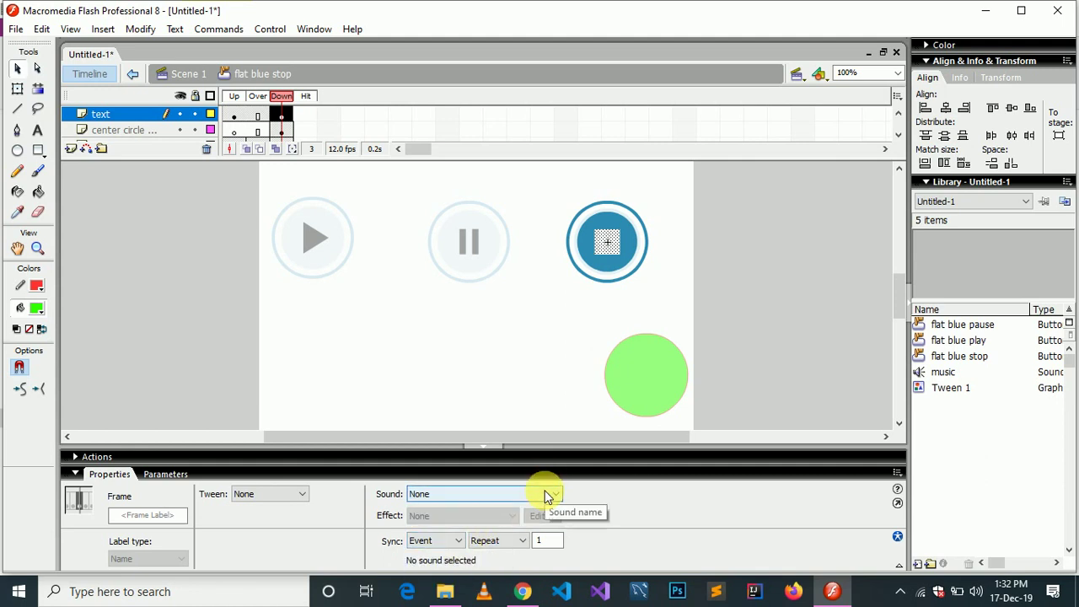
left_click(546, 494)
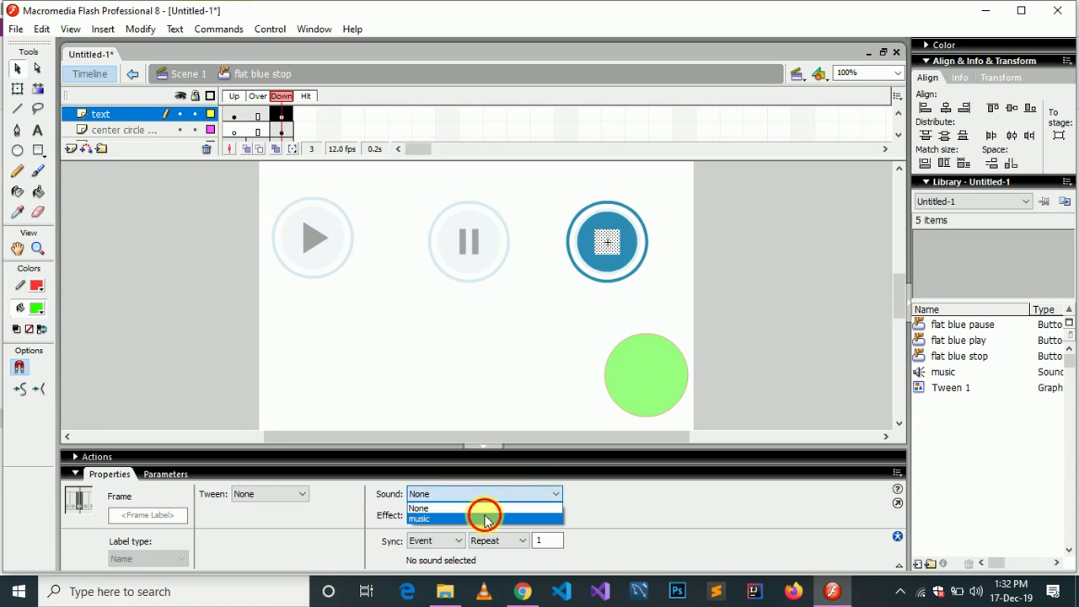
left_click(485, 519)
left_click(448, 543)
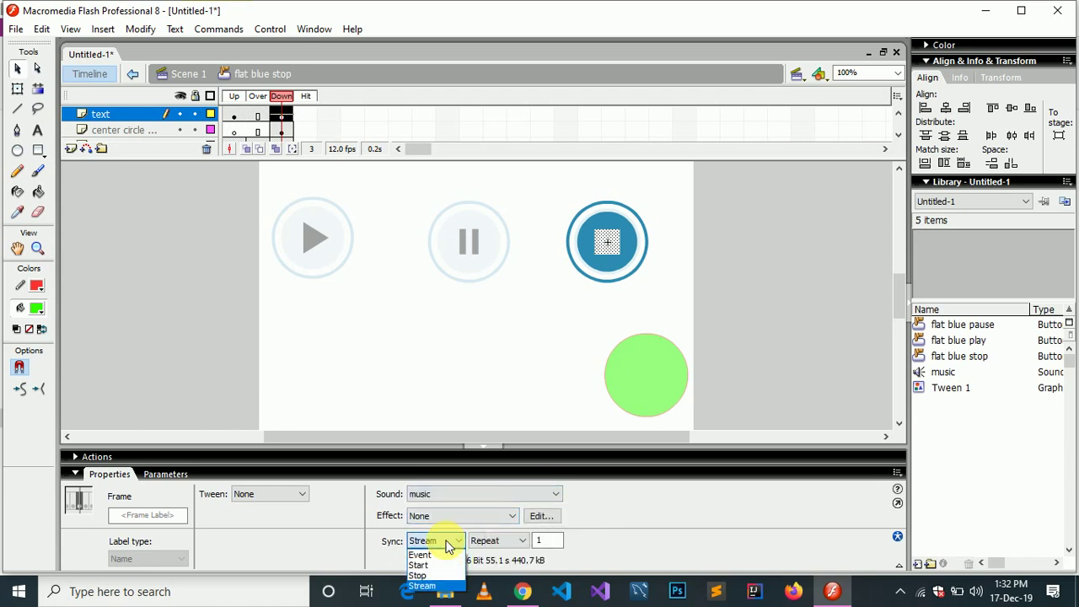
left_click(418, 575)
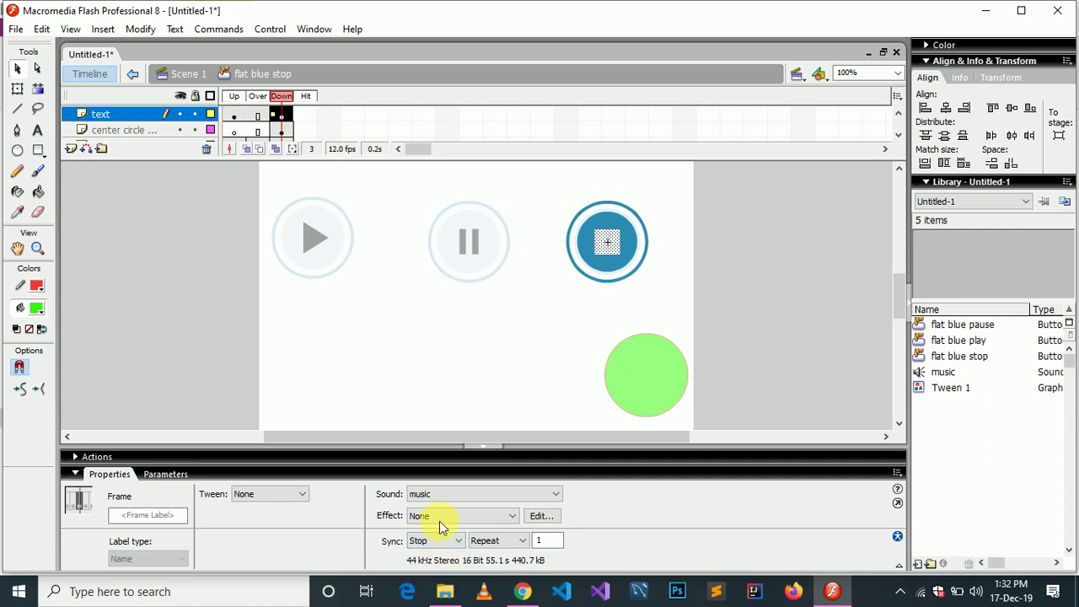
double_click(437, 323)
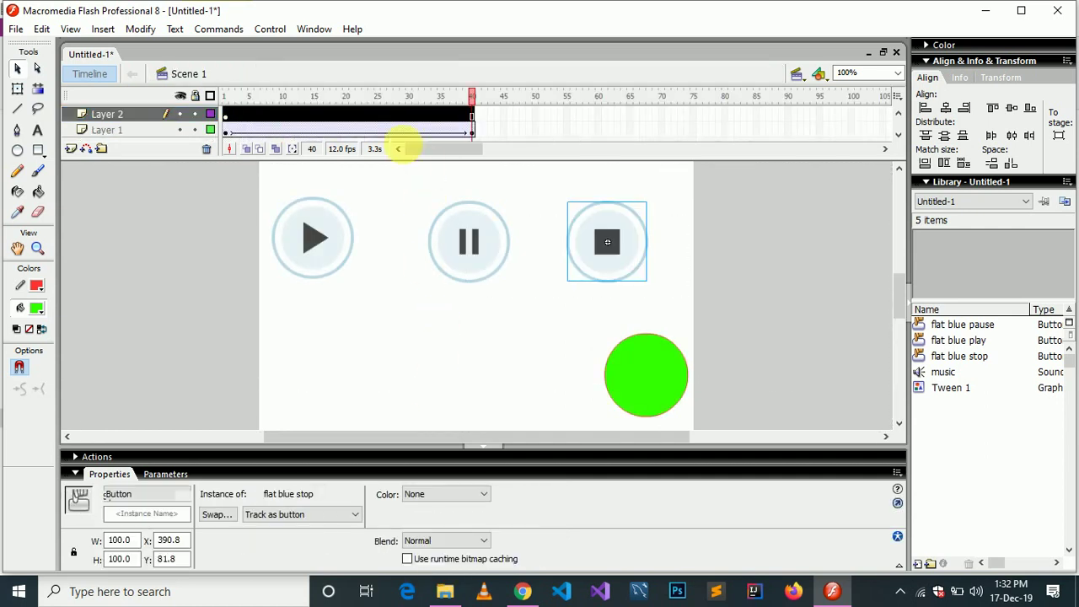
Test the movie and try the pause, play and stop buttons on the moving circle and its music.
left_click(285, 29)
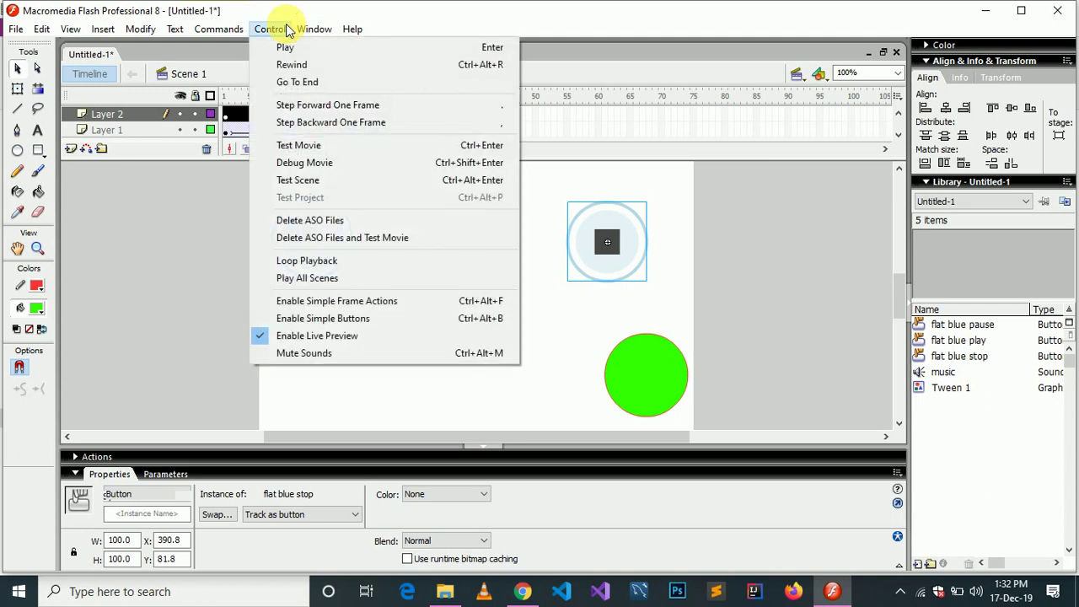
left_click(362, 145)
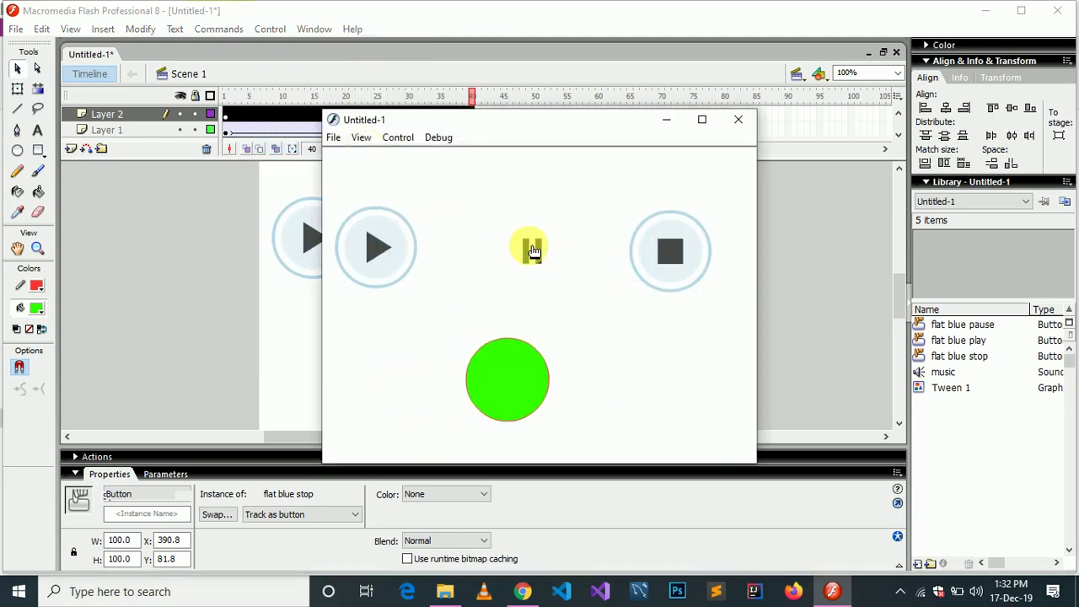
left_click(532, 251)
left_click(382, 235)
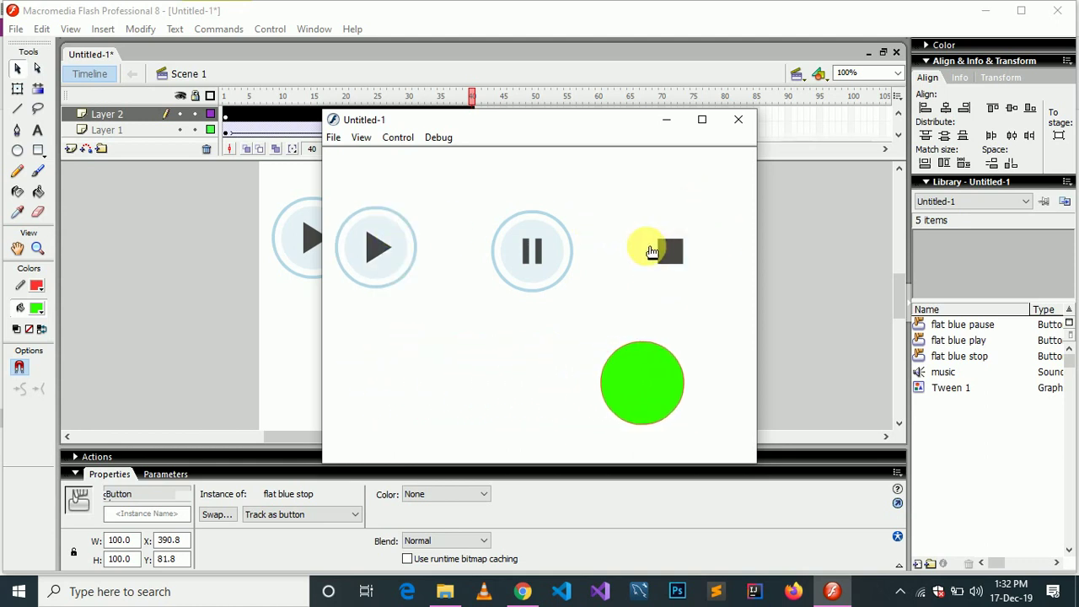
left_click(651, 252)
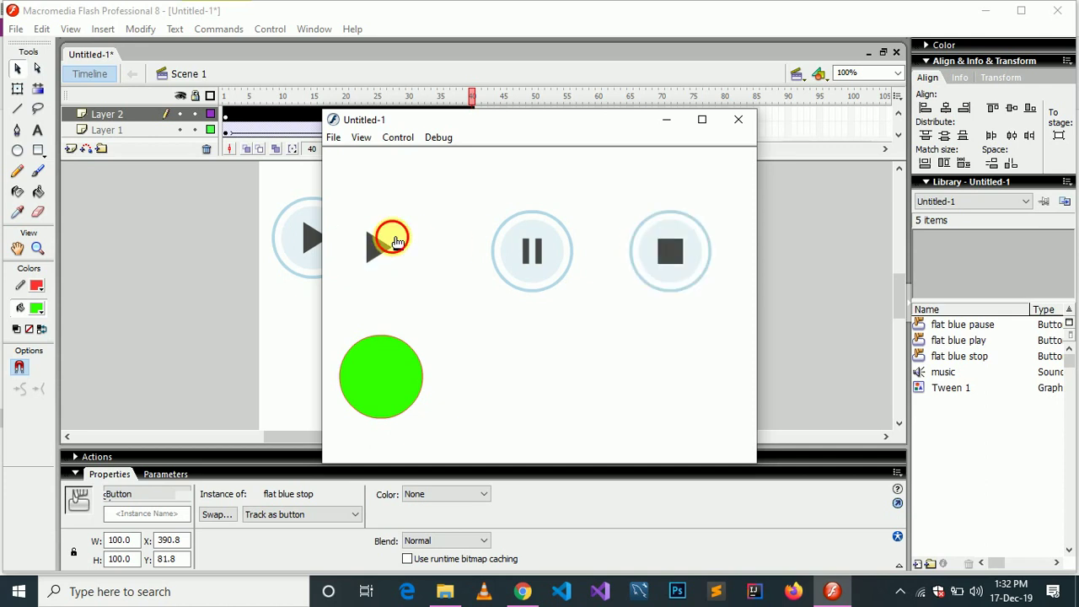
left_click(396, 242)
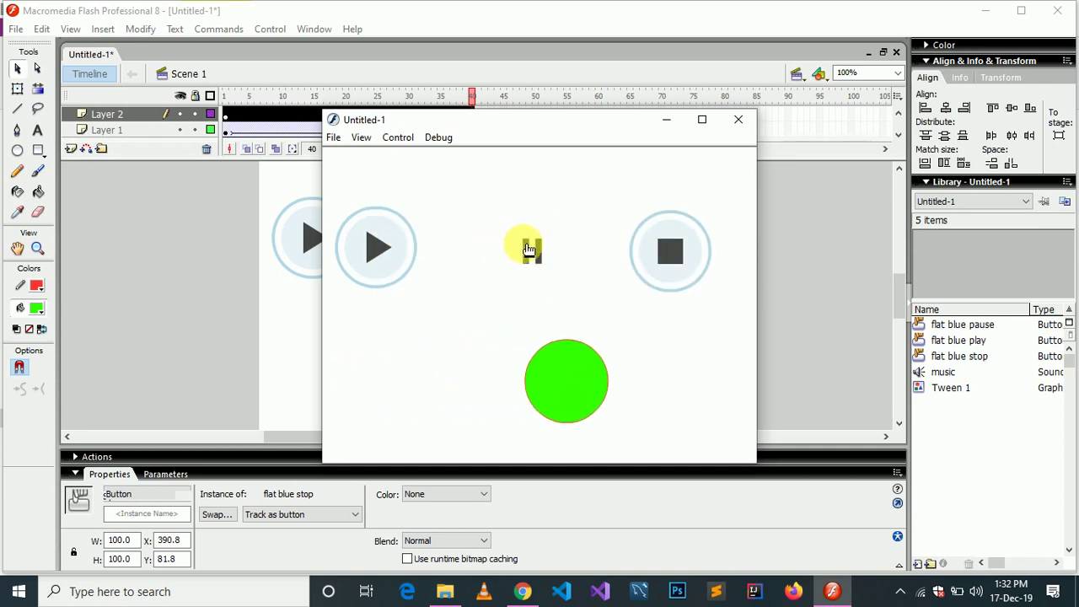